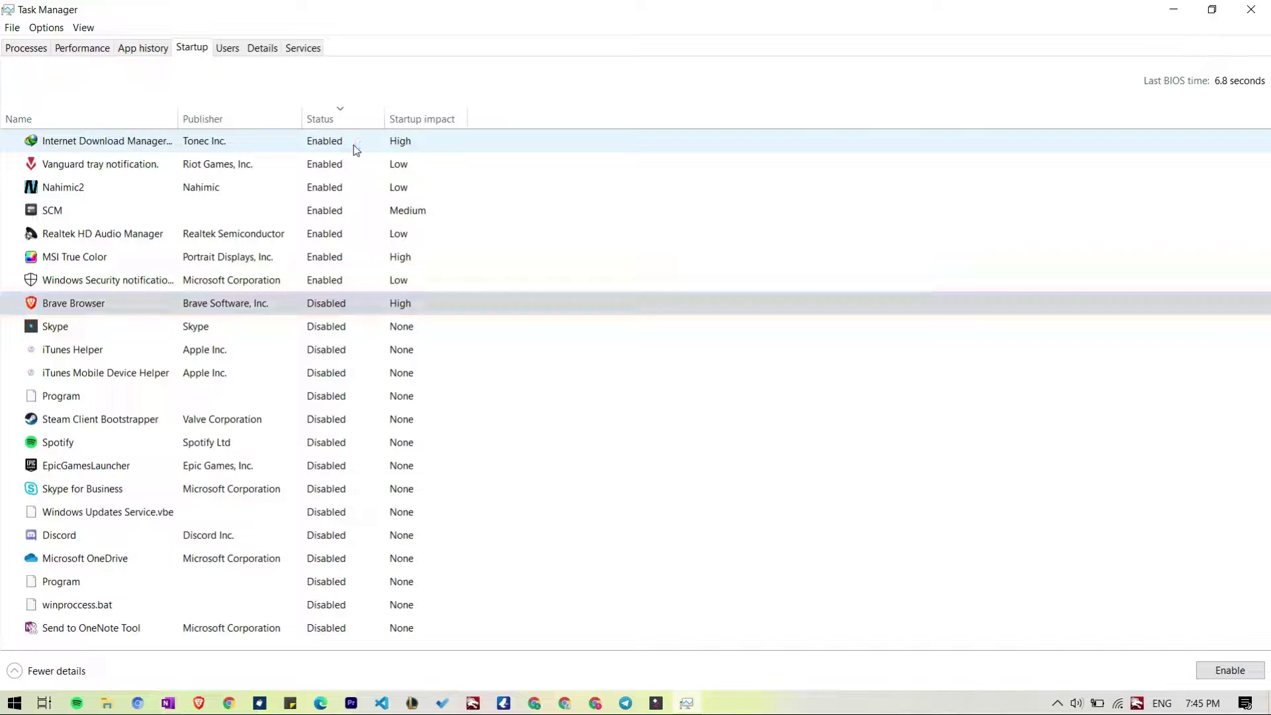
# Disable the Vanguard tray notification startup entry.
pyautogui.click(353, 145)
pyautogui.click(359, 164)
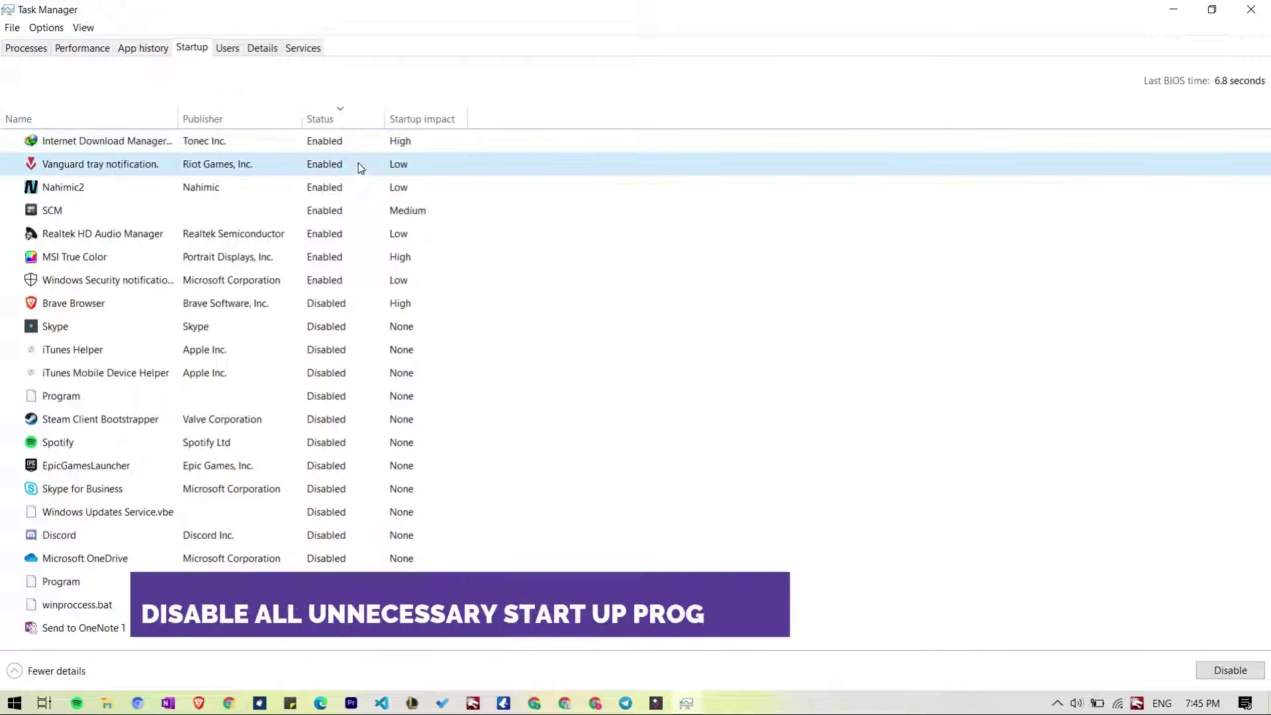
pyautogui.rightClick(359, 163)
pyautogui.click(364, 172)
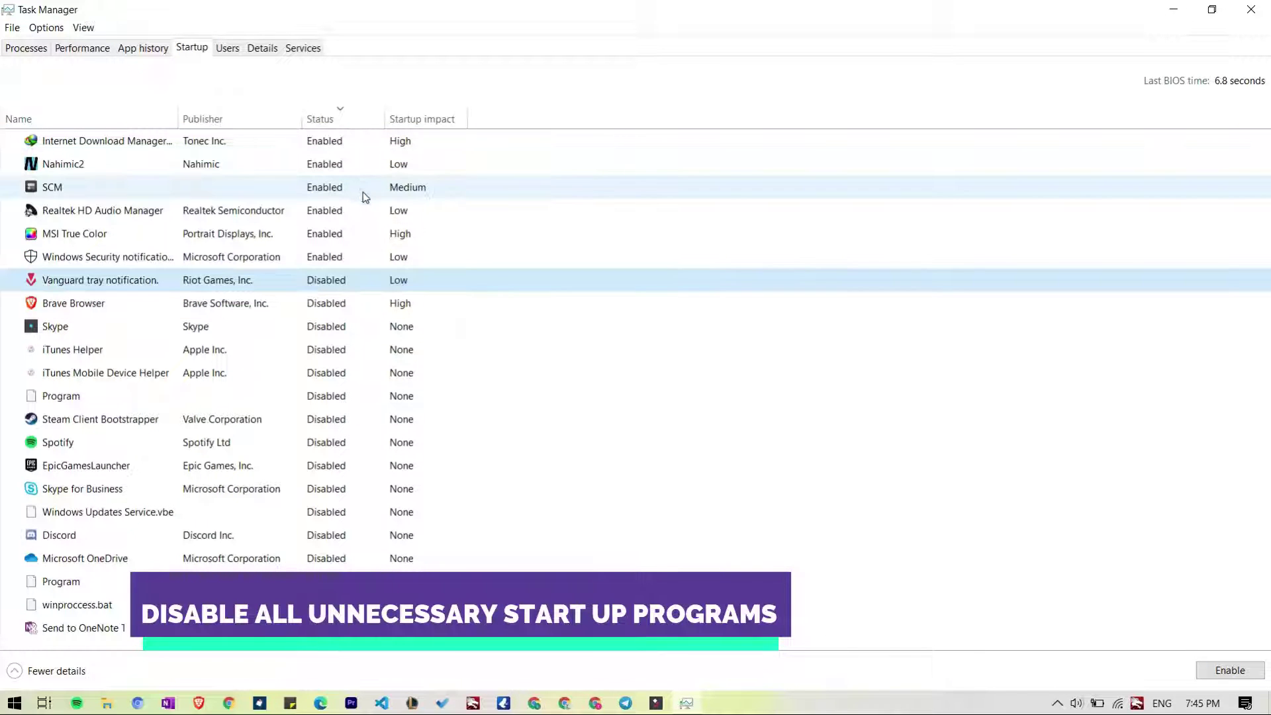
pyautogui.click(383, 303)
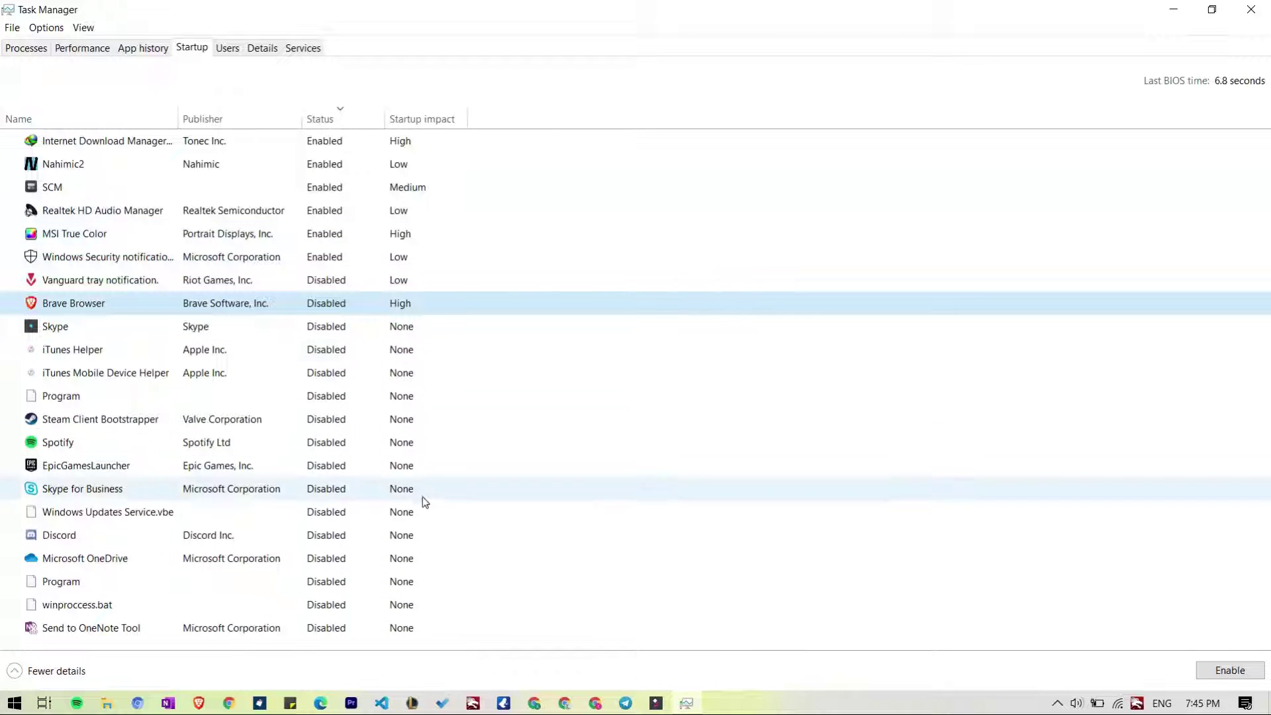
# Disable Internet Download Manager from running at startup.
pyautogui.click(405, 143)
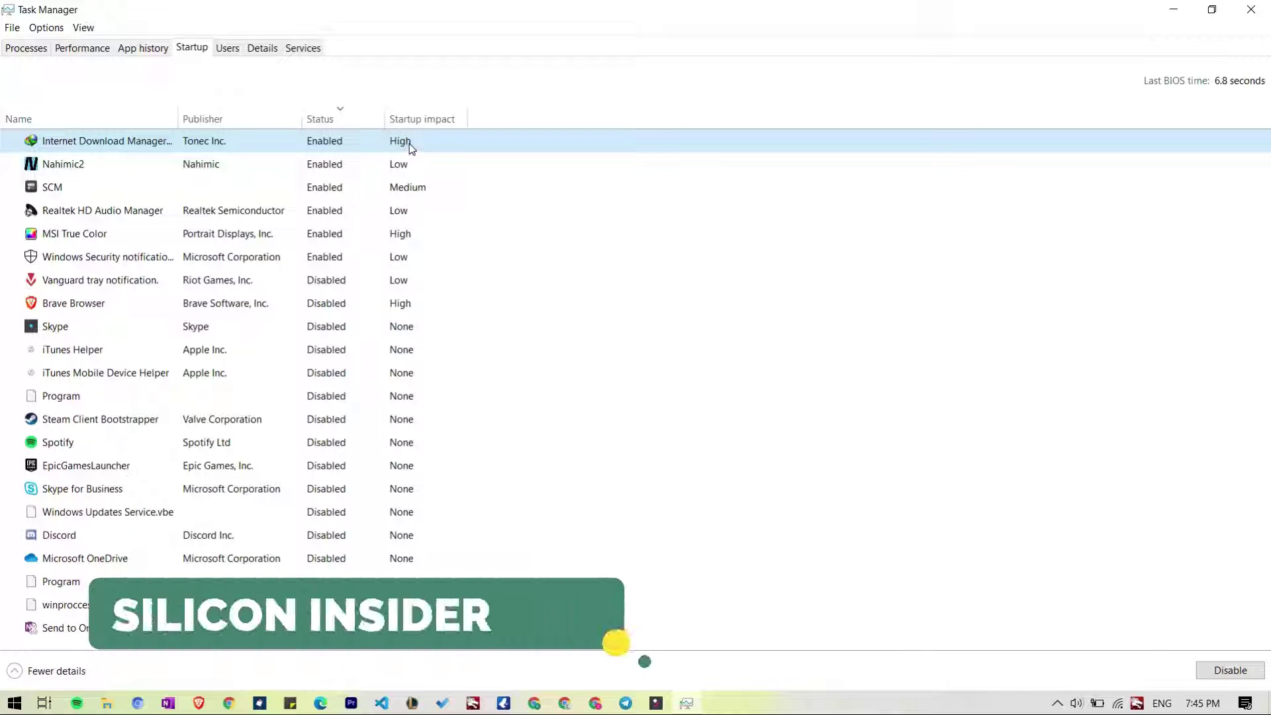
pyautogui.rightClick(410, 145)
pyautogui.click(502, 169)
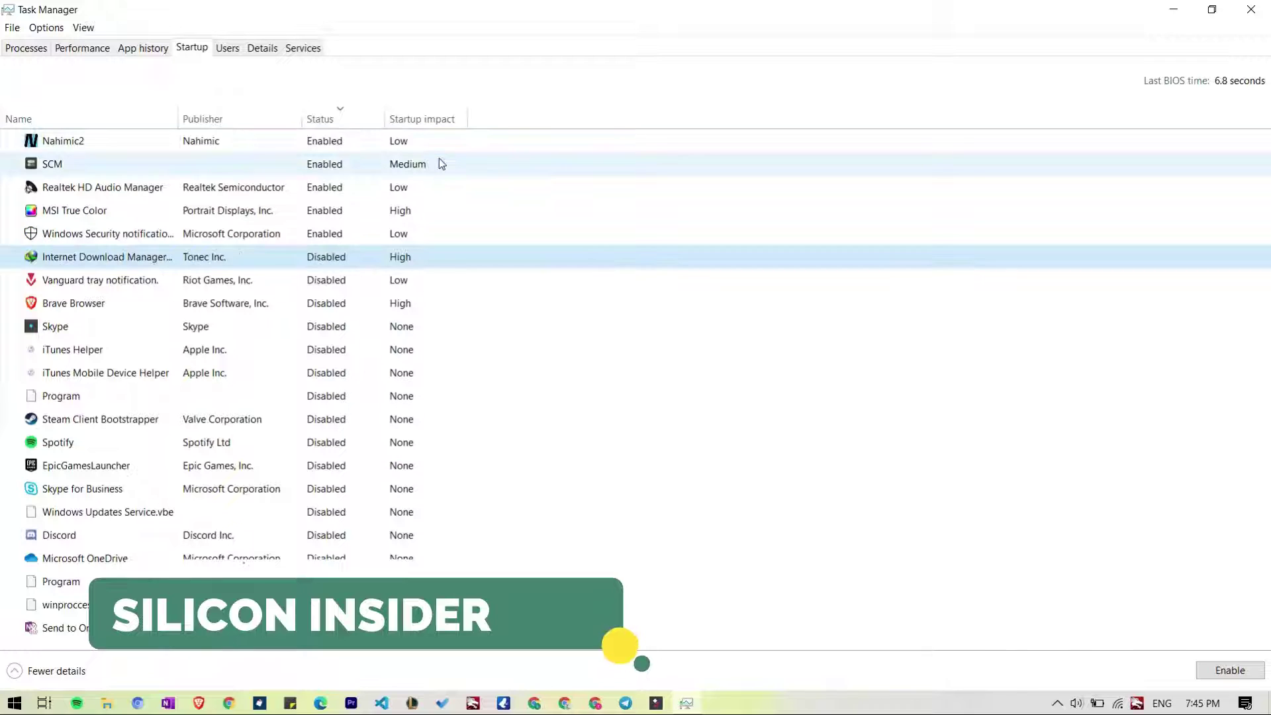
# Disable the SCM startup entry.
pyautogui.click(416, 145)
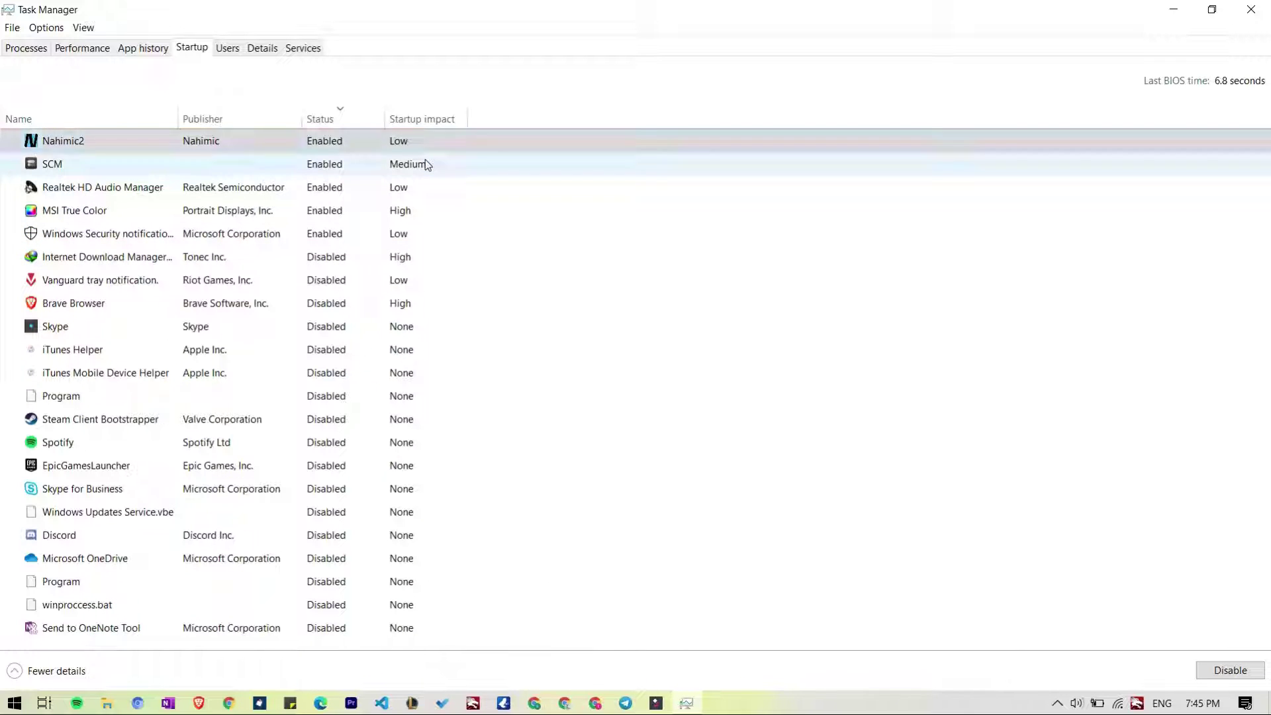
pyautogui.click(426, 162)
pyautogui.rightClick(425, 162)
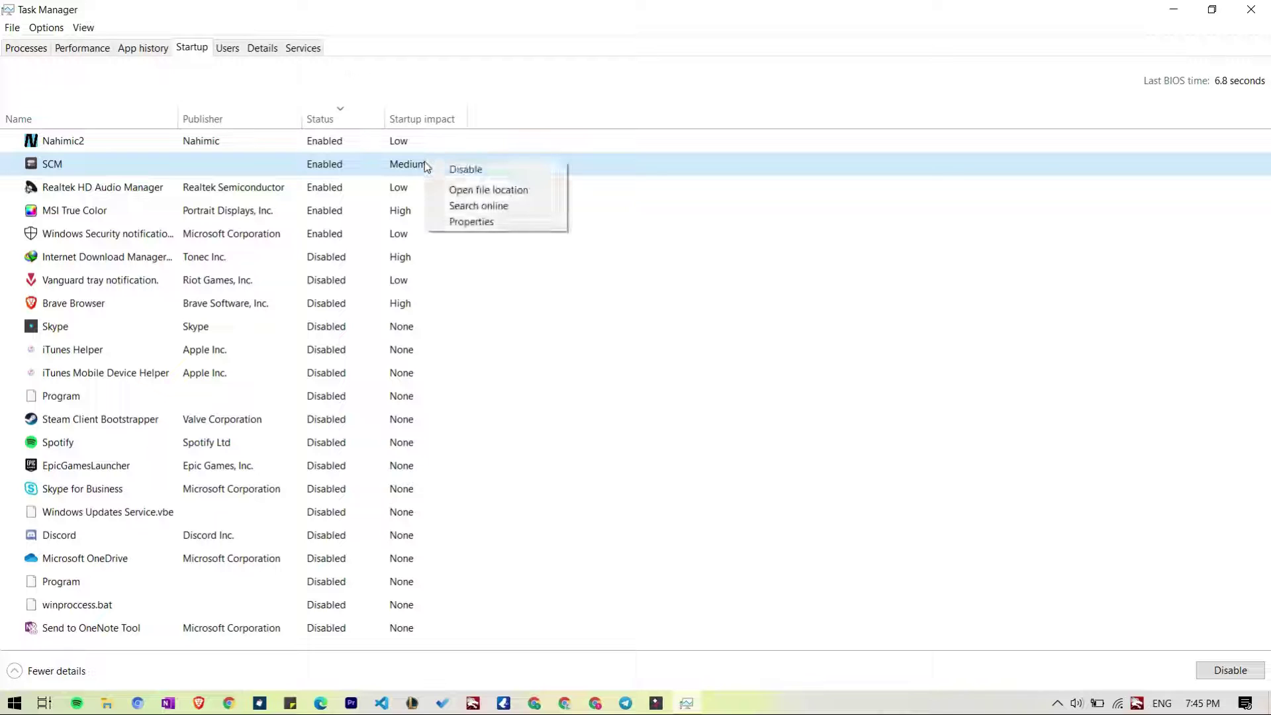
pyautogui.click(438, 168)
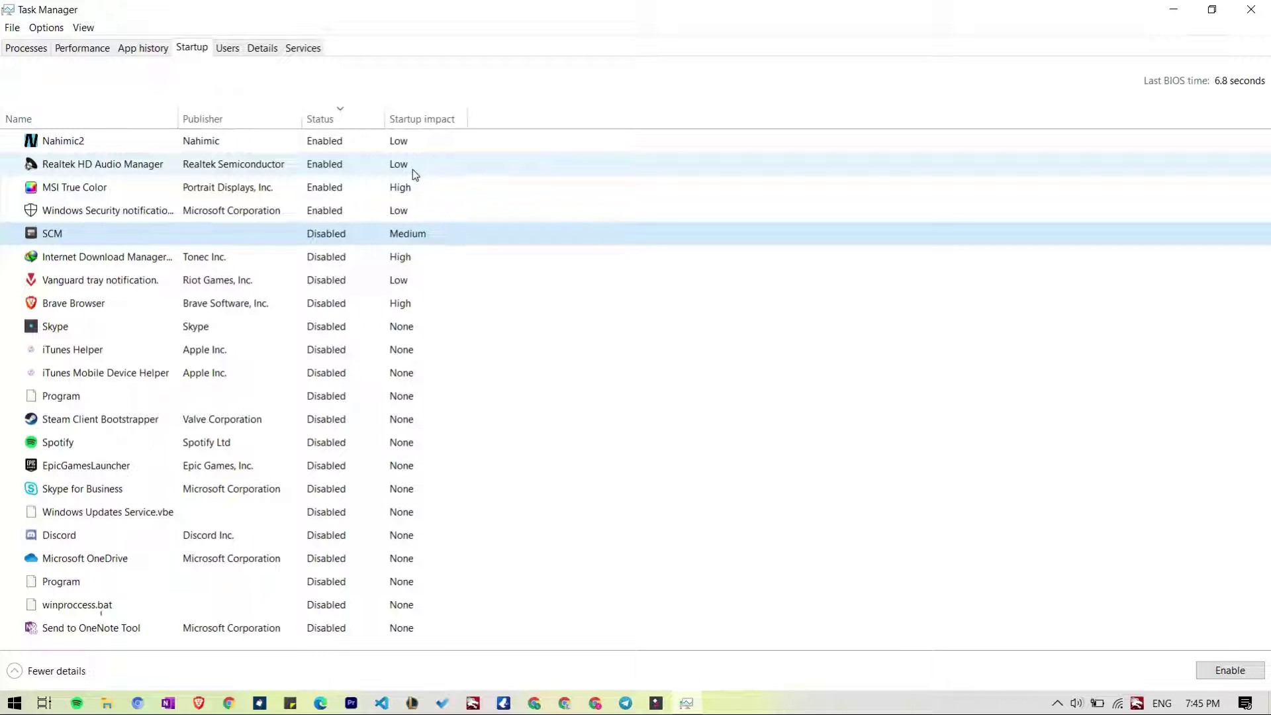
# Check the Realtek HD Audio Manager, MSI True Color and Windows Security notification startup entries, and close Task Manager.
pyautogui.click(413, 168)
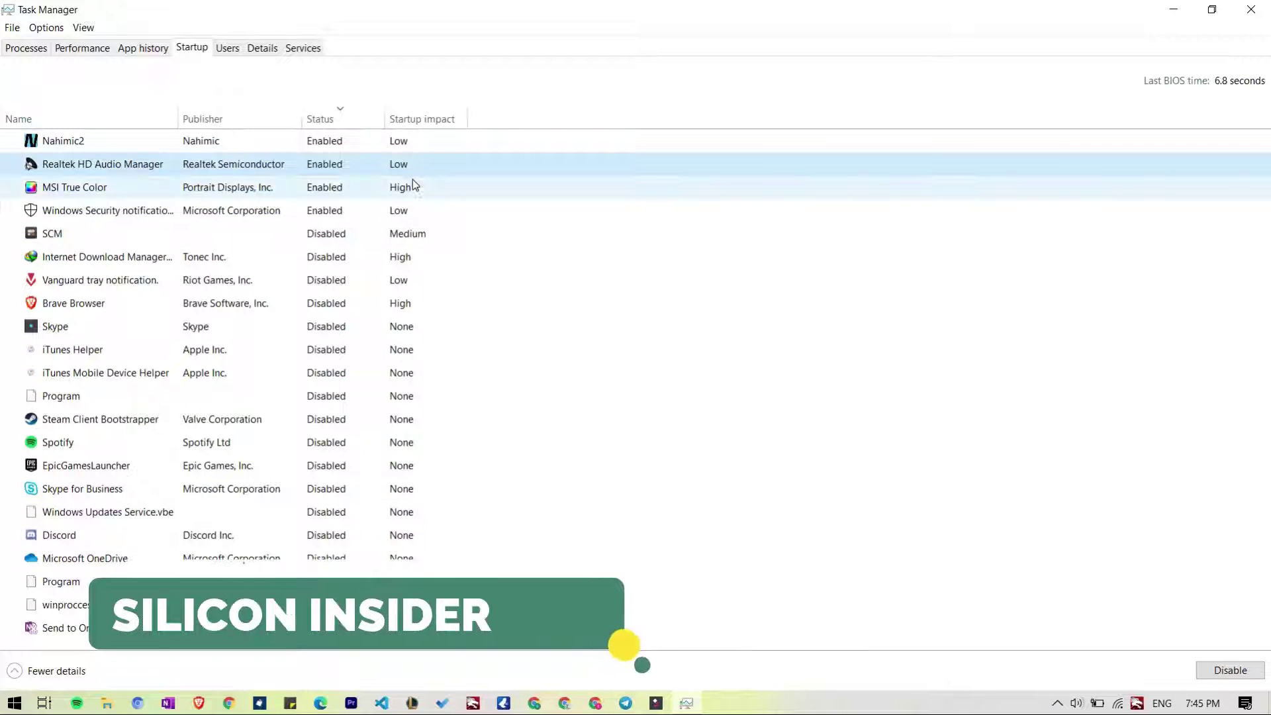
pyautogui.click(412, 182)
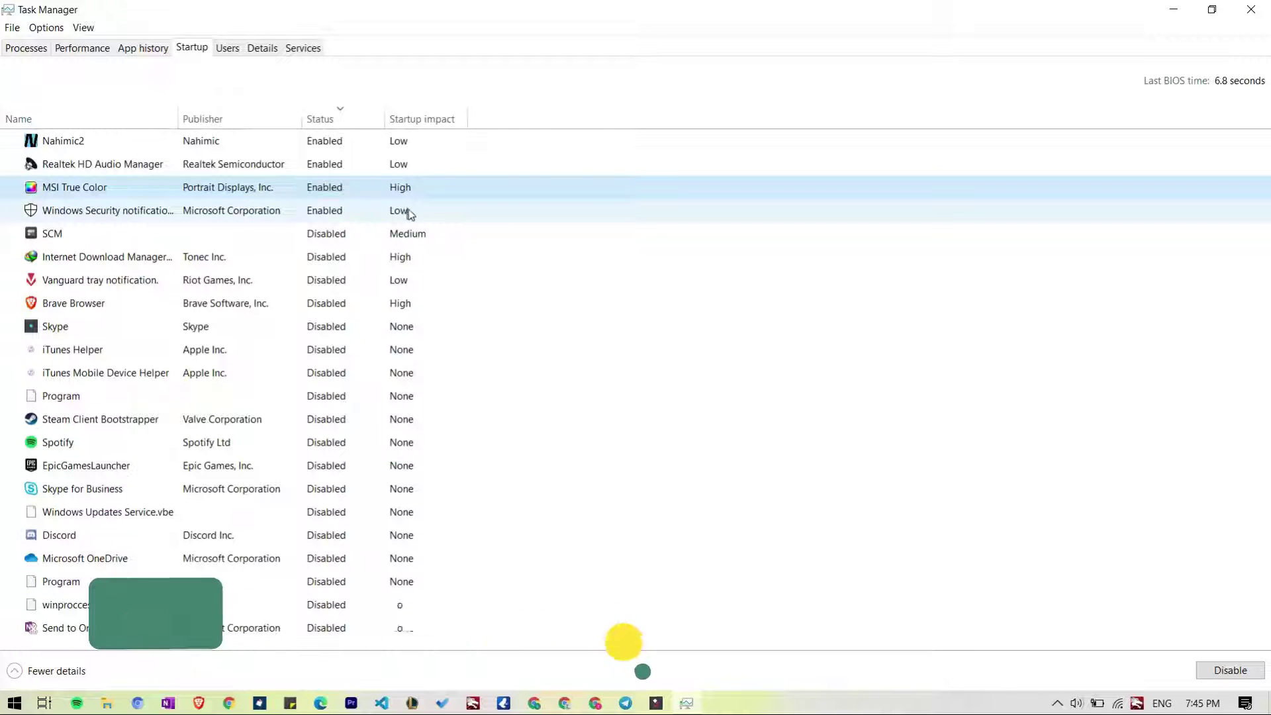
pyautogui.click(409, 210)
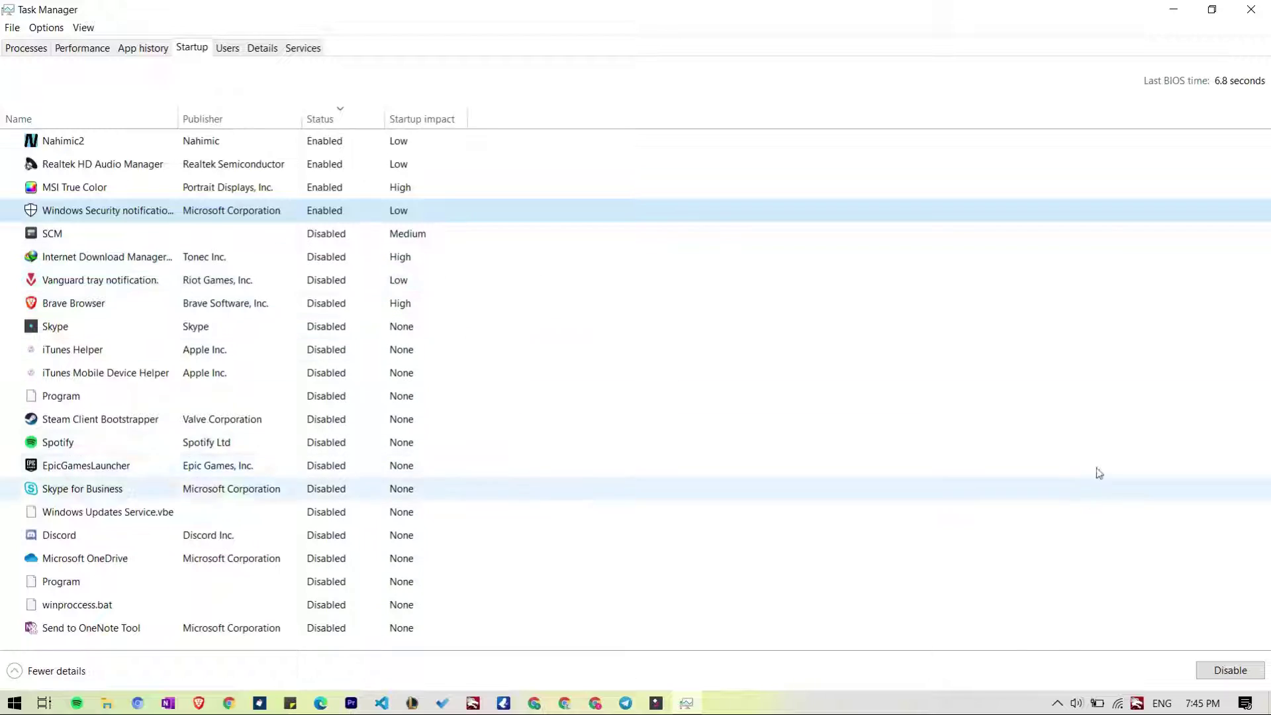
pyautogui.click(1252, 10)
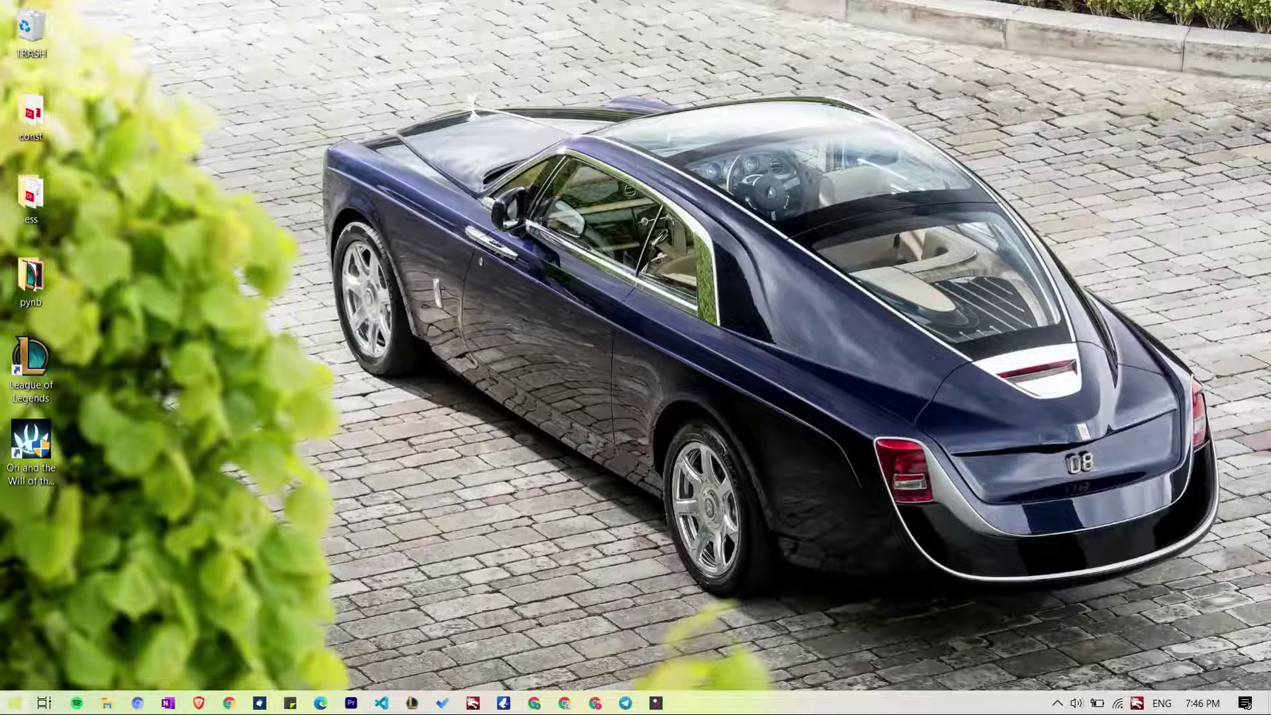
# Search Windows for "defragment" and run Defragment and Optimize Drives as administrator.
pyautogui.click(14, 703)
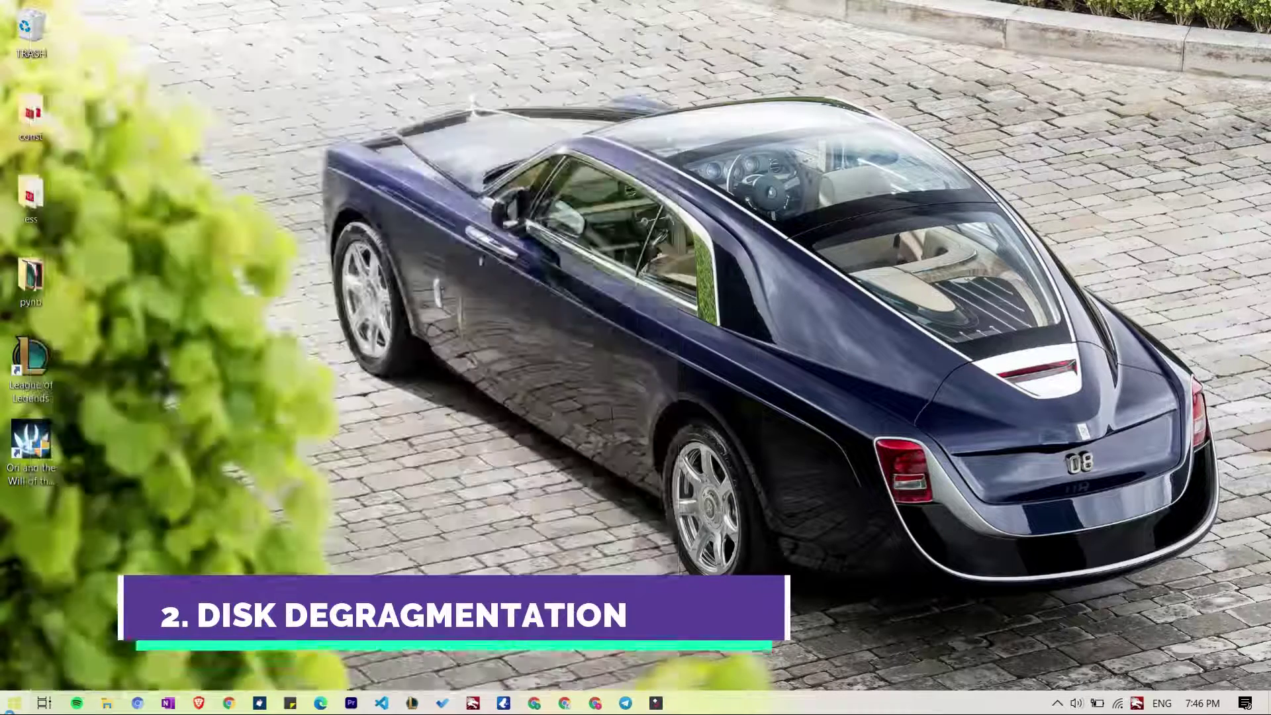
pyautogui.press('super')
pyautogui.write('defr')
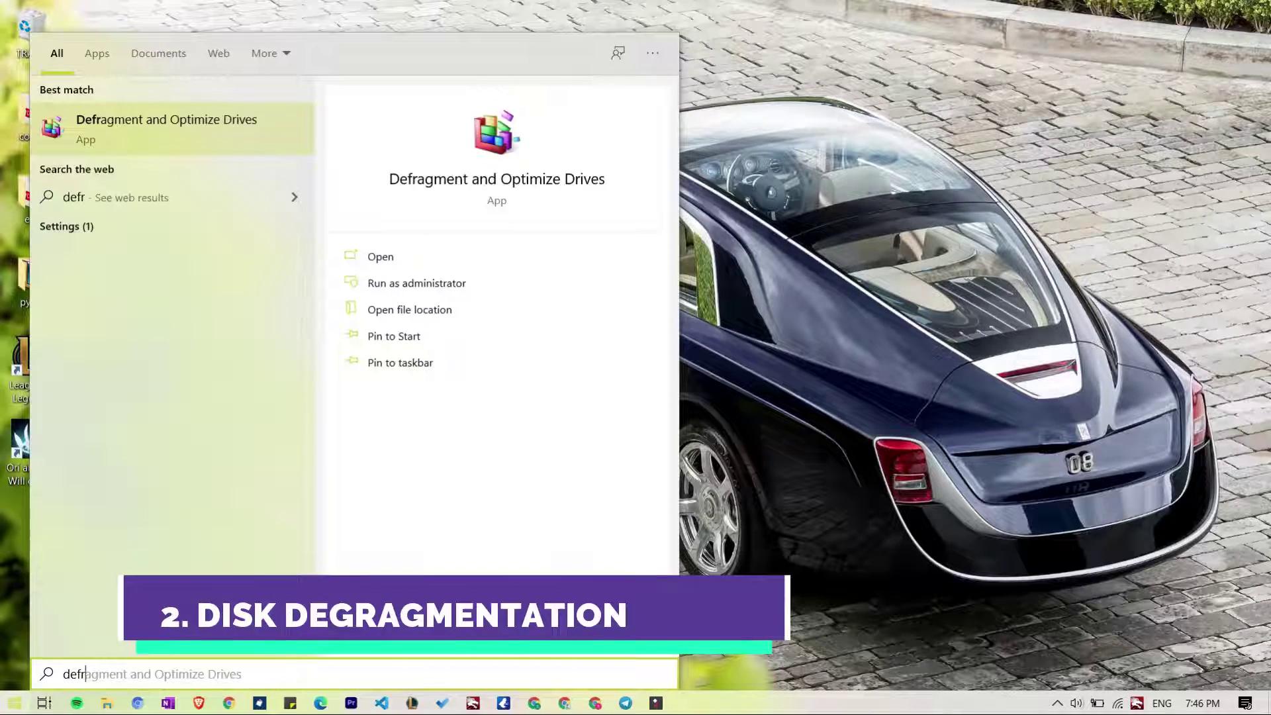
pyautogui.write('a')
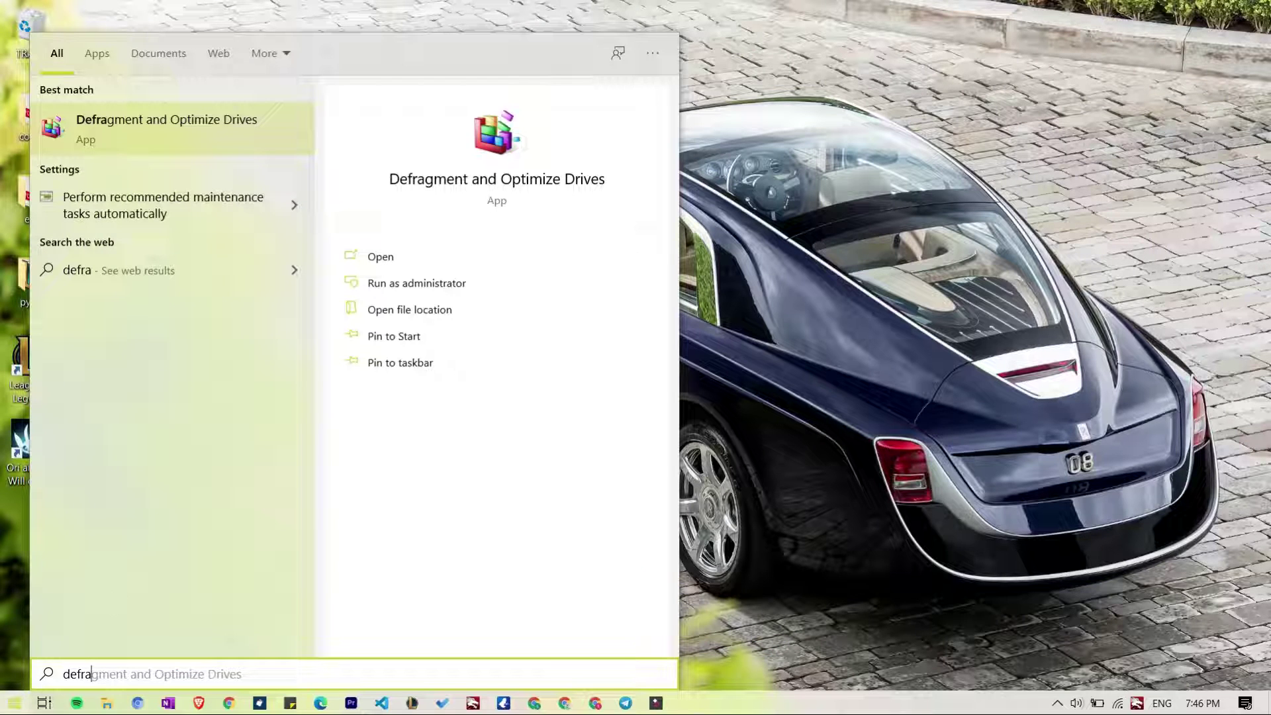
pyautogui.write('gme')
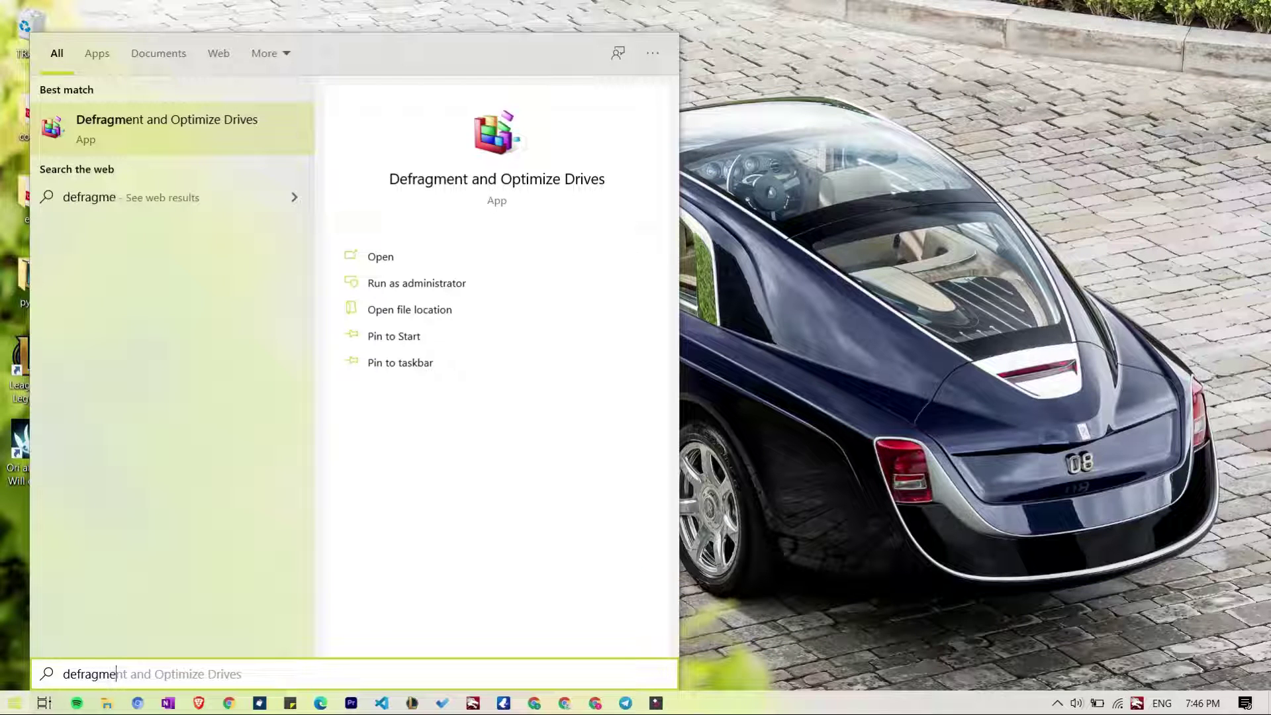
pyautogui.write('nt')
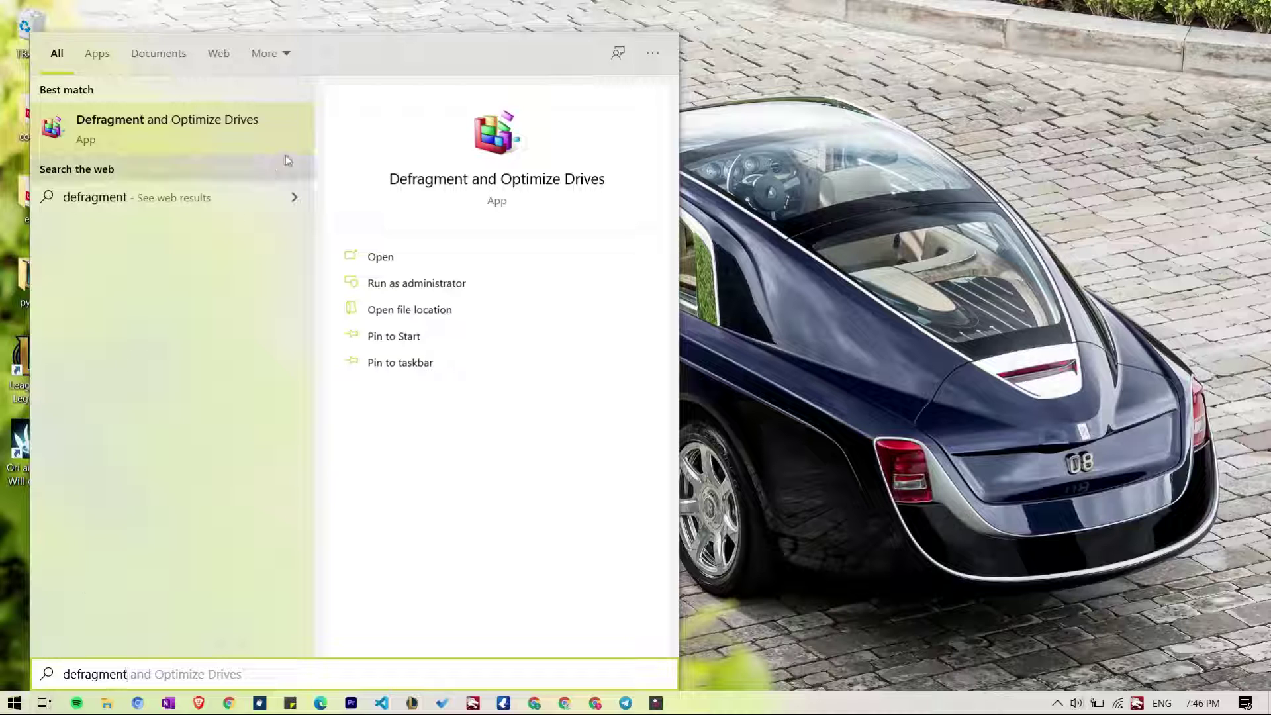
pyautogui.click(467, 284)
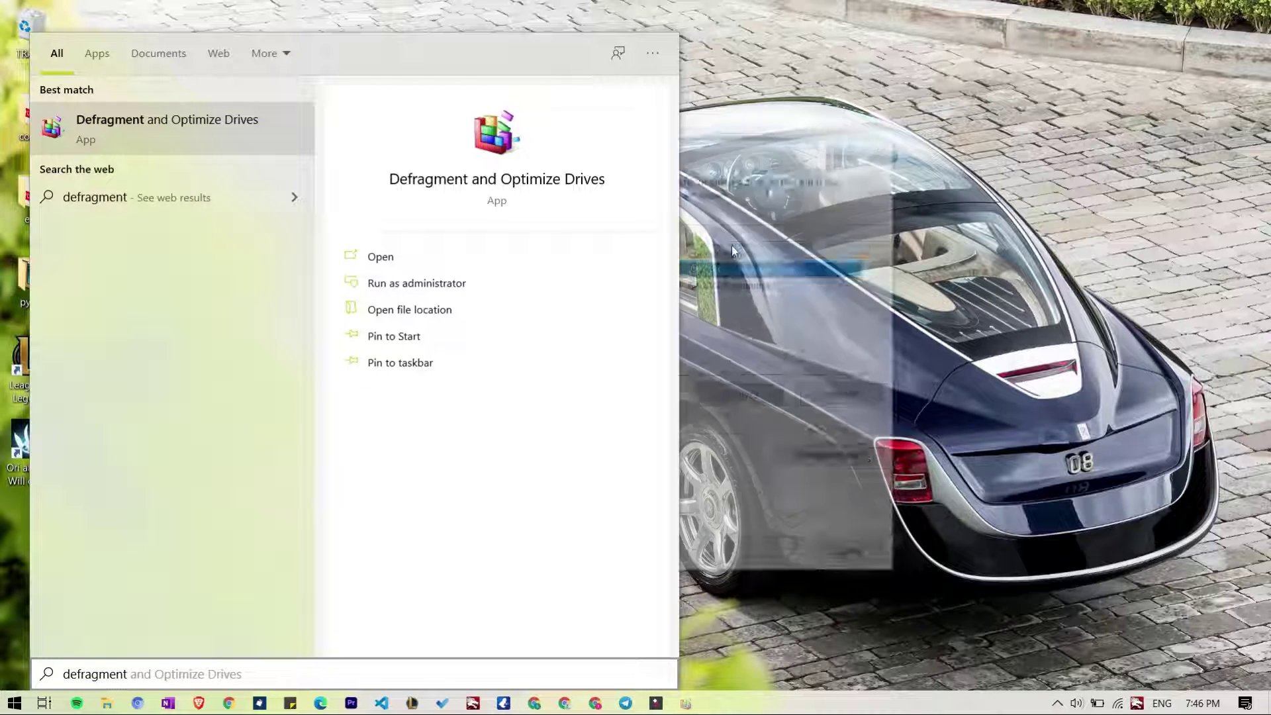
# Optimize the C: solid state drive and the S: hard disk drive, and move the Optimize Drives window aside.
pyautogui.click(788, 188)
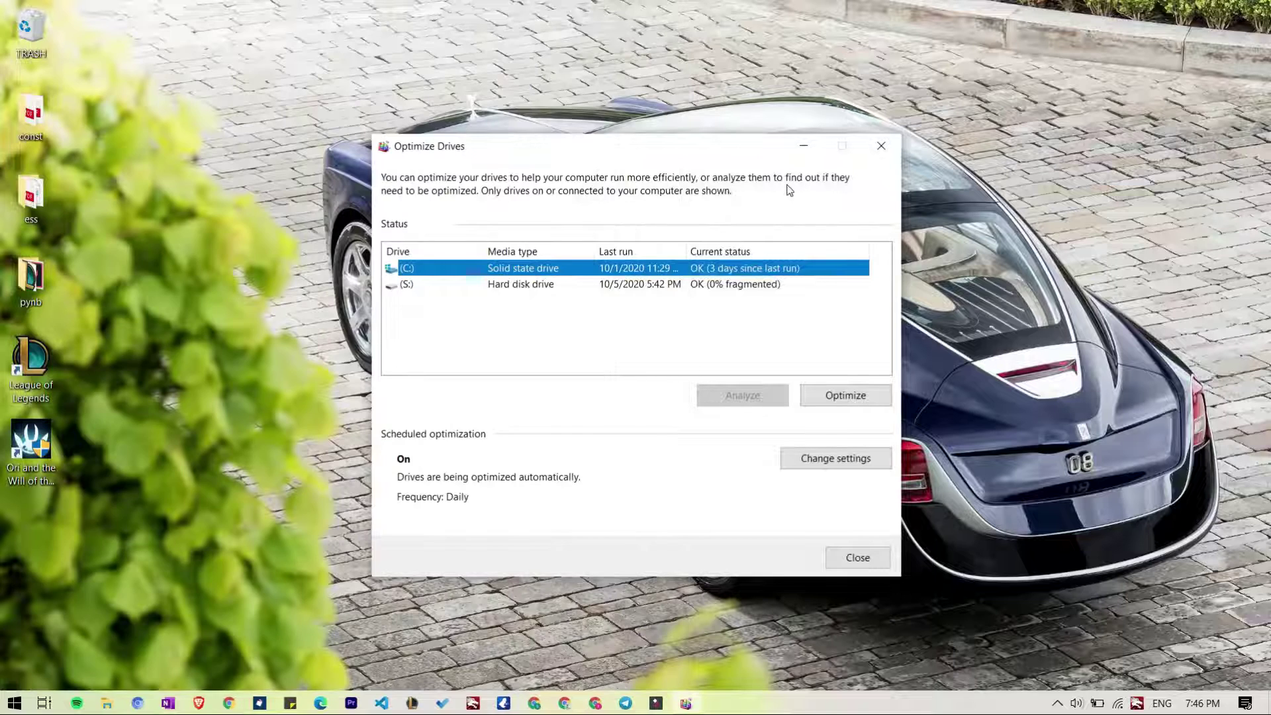
pyautogui.click(853, 395)
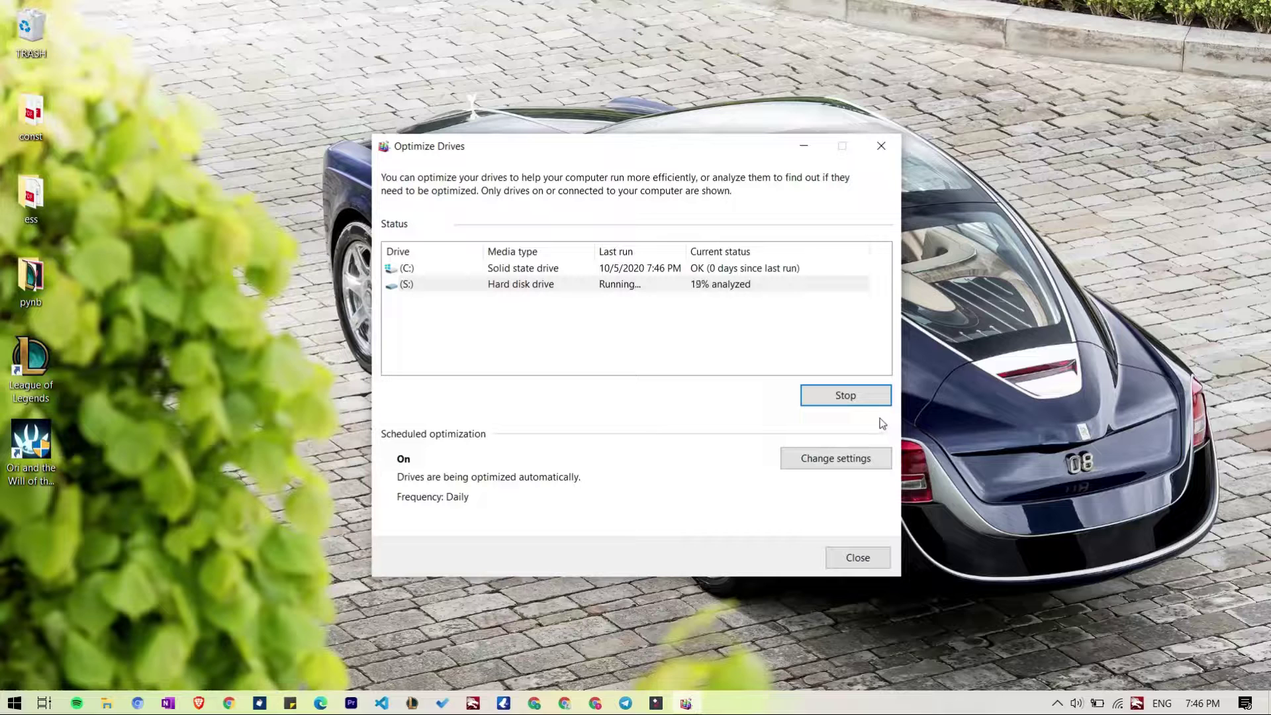
pyautogui.moveTo(700, 147); pyautogui.dragTo(563, 237)
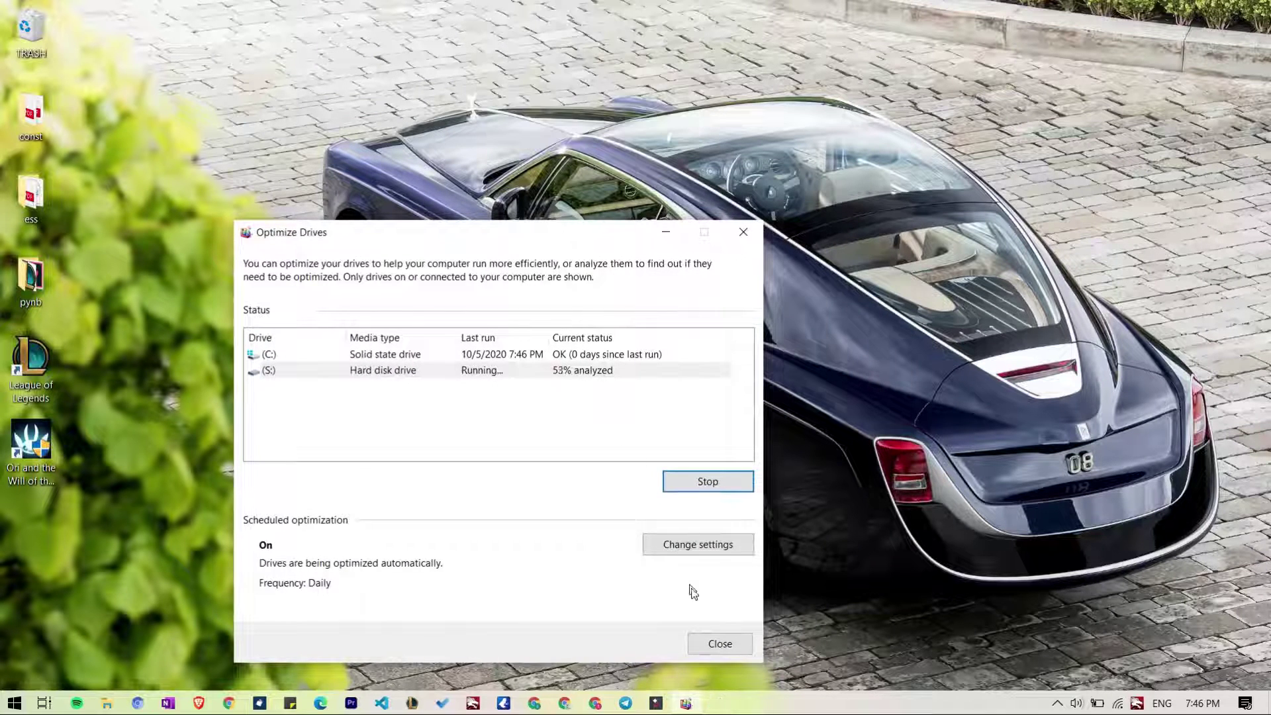
# Review the optimization schedule's frequency options and the drives it covers, and leave the settings without saving.
pyautogui.click(713, 550)
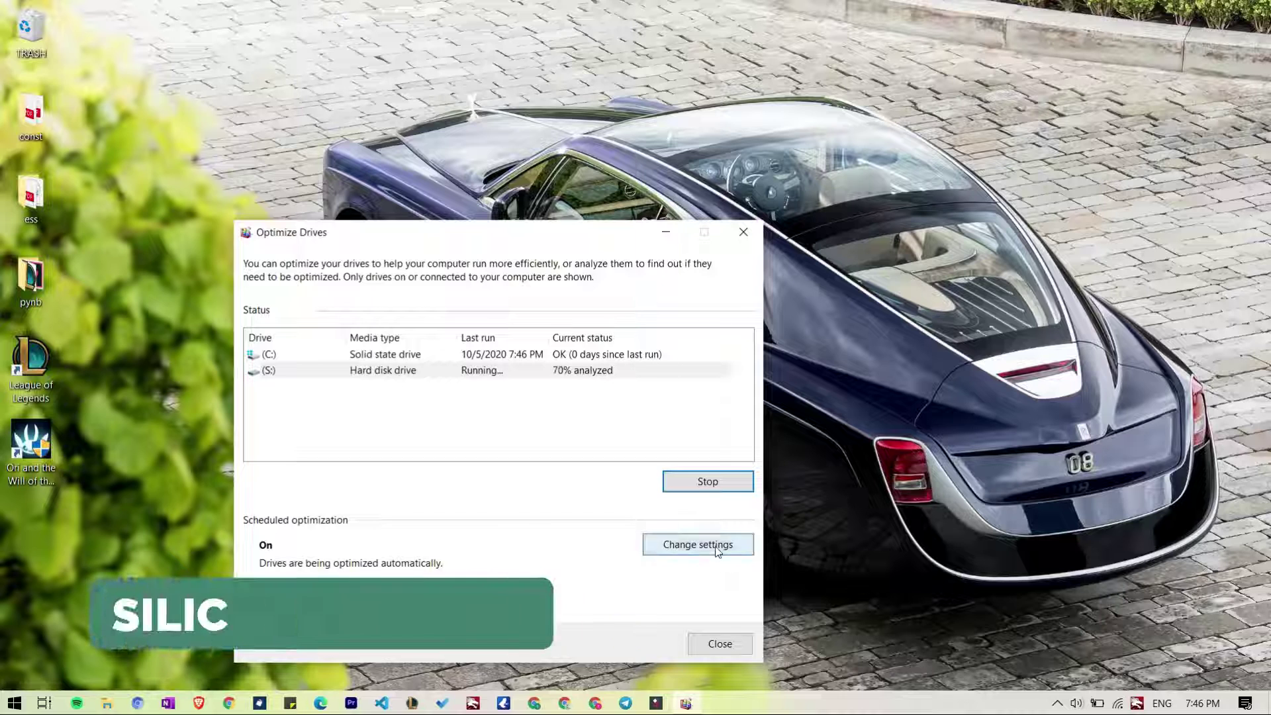
pyautogui.click(462, 357)
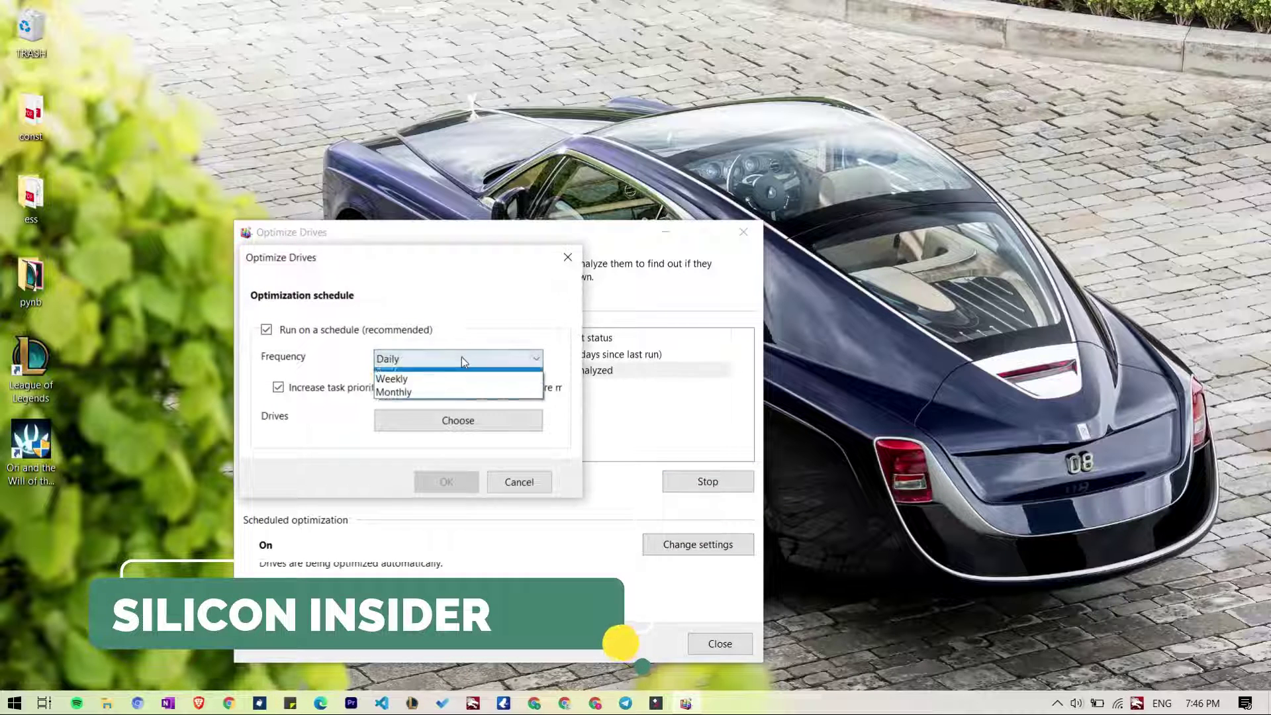
pyautogui.click(462, 357)
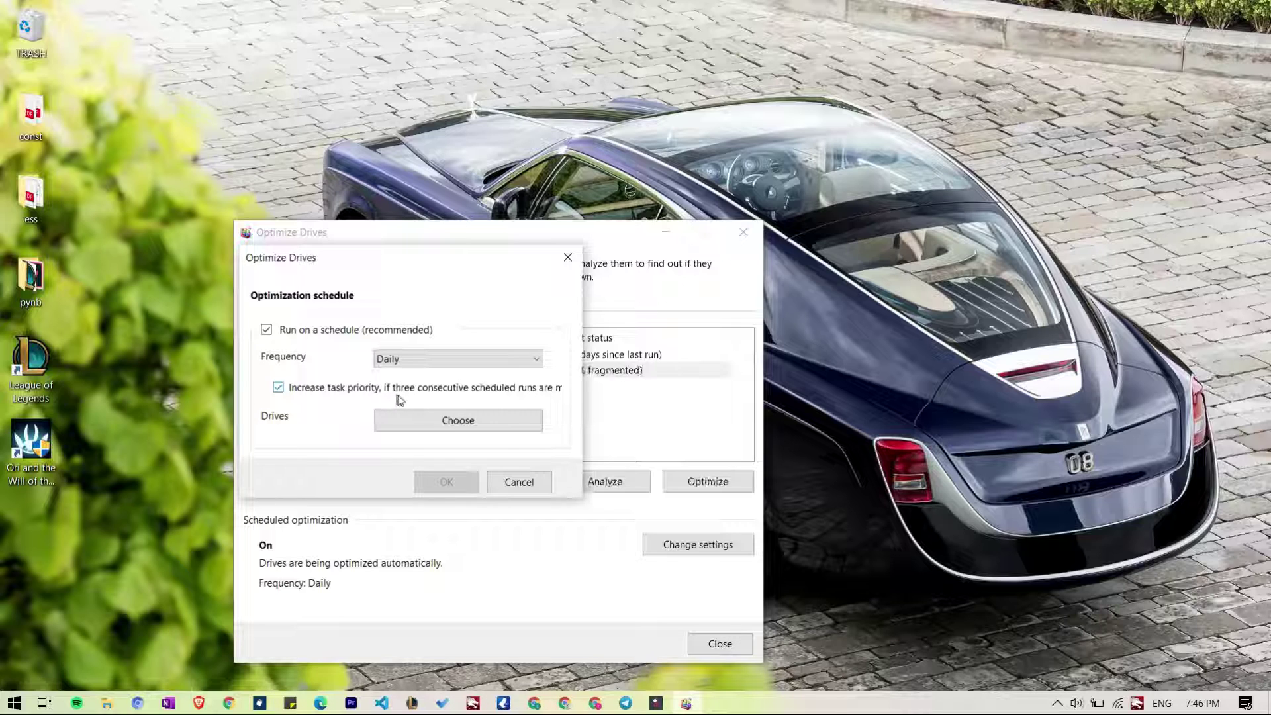
pyautogui.click(487, 424)
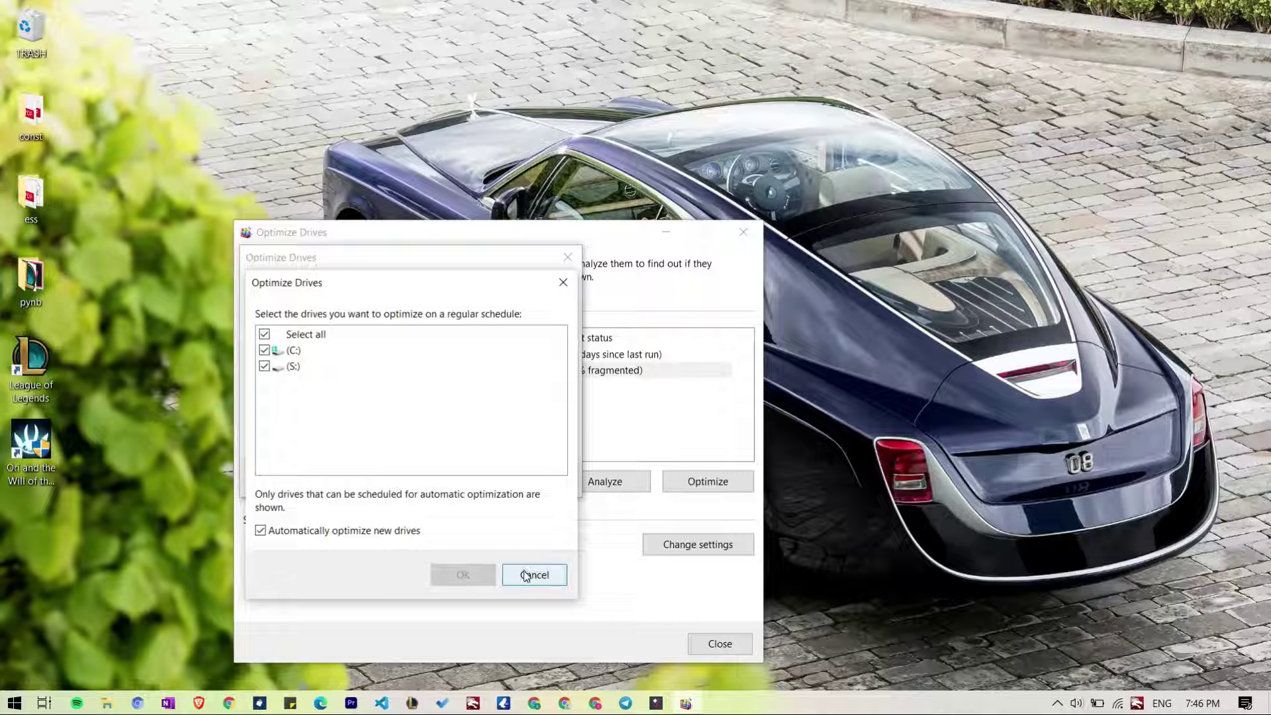
pyautogui.click(525, 575)
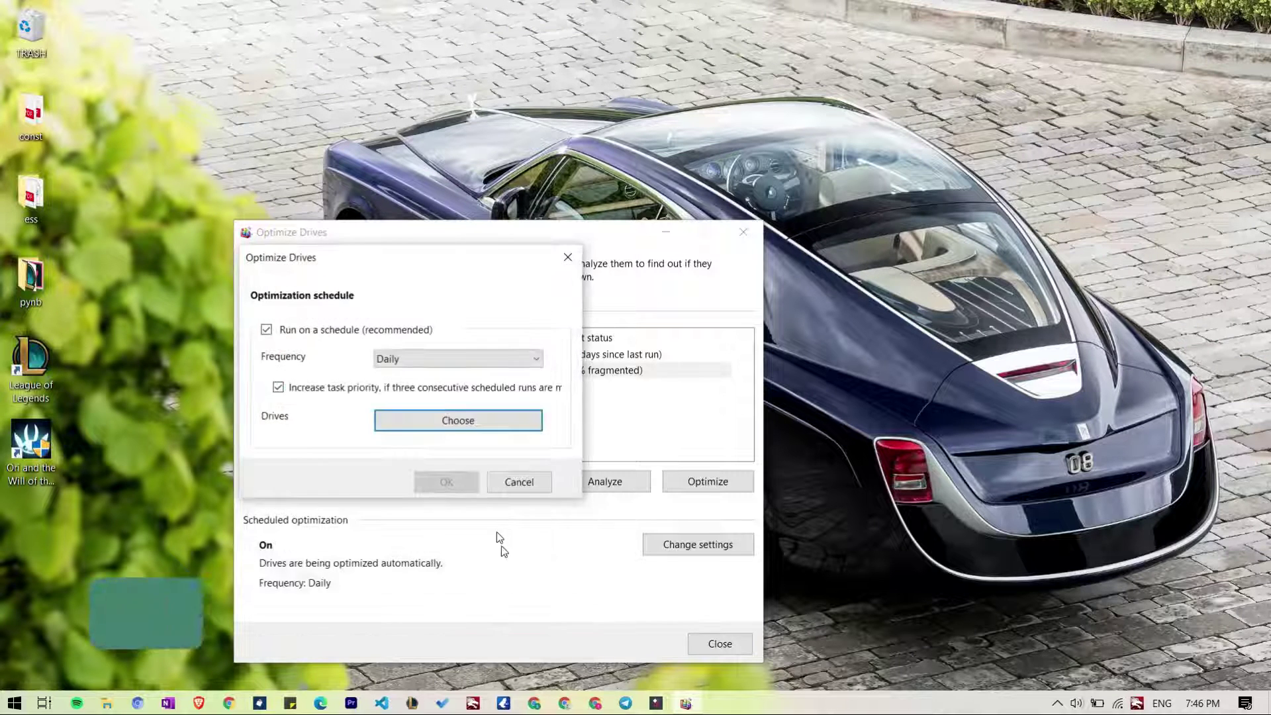
pyautogui.click(517, 482)
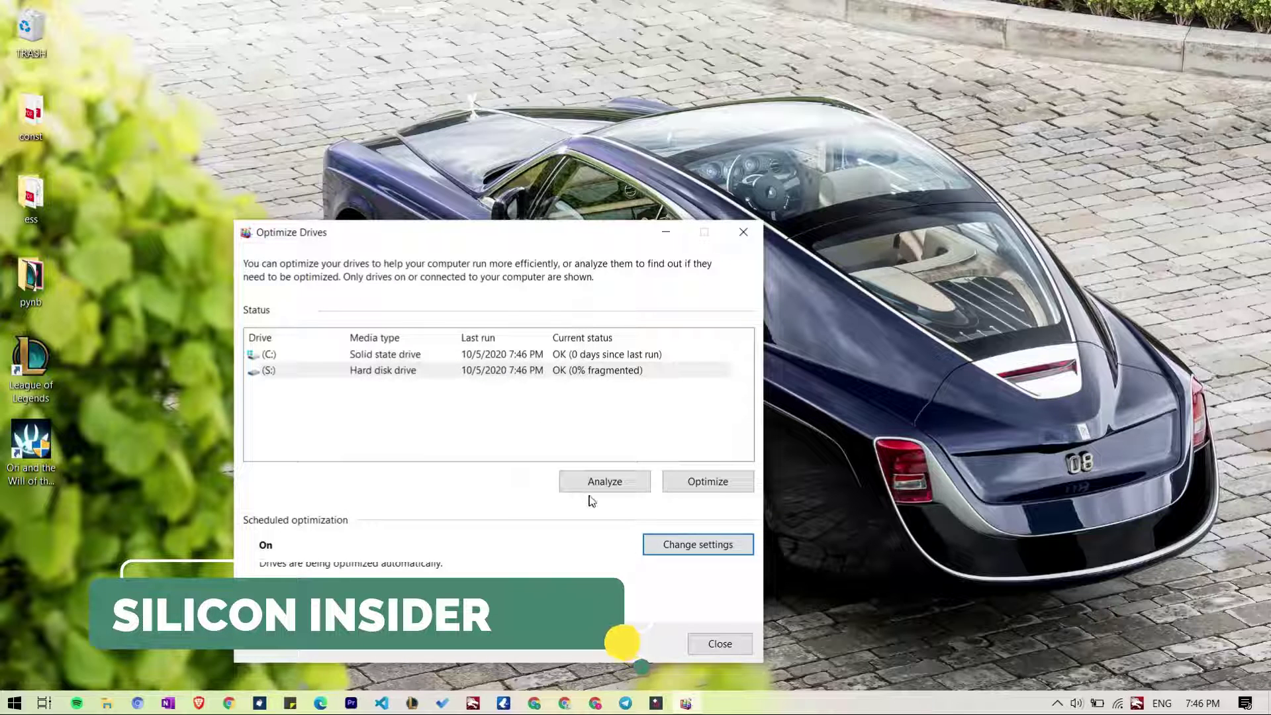
# Reopen the optimization schedule settings, check the drive selection once more, and cancel out.
pyautogui.click(711, 553)
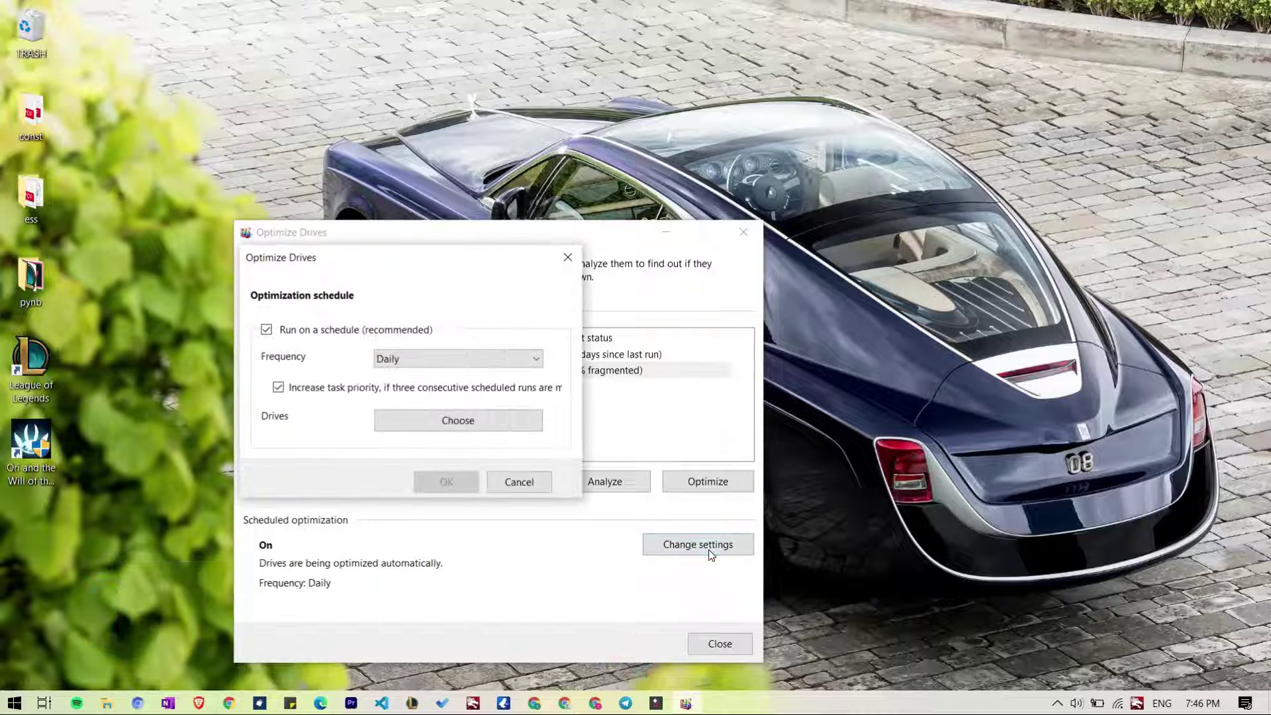
pyautogui.click(424, 420)
pyautogui.click(526, 573)
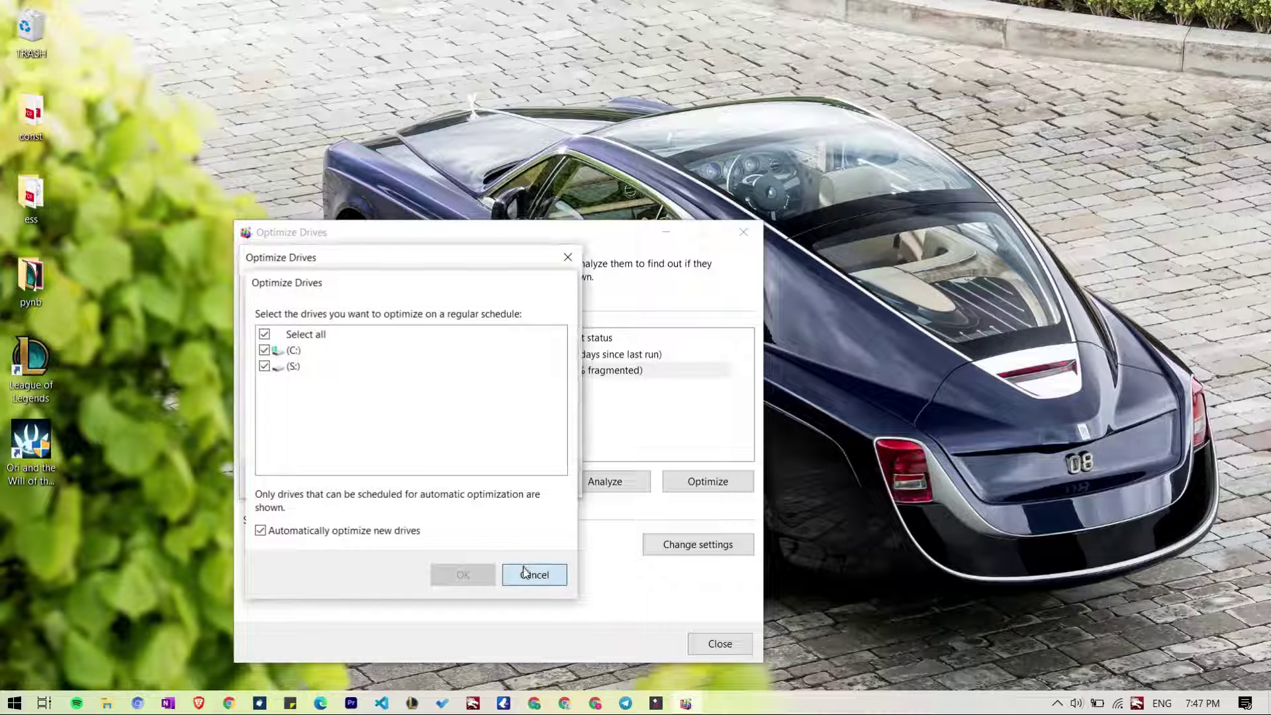
pyautogui.click(518, 492)
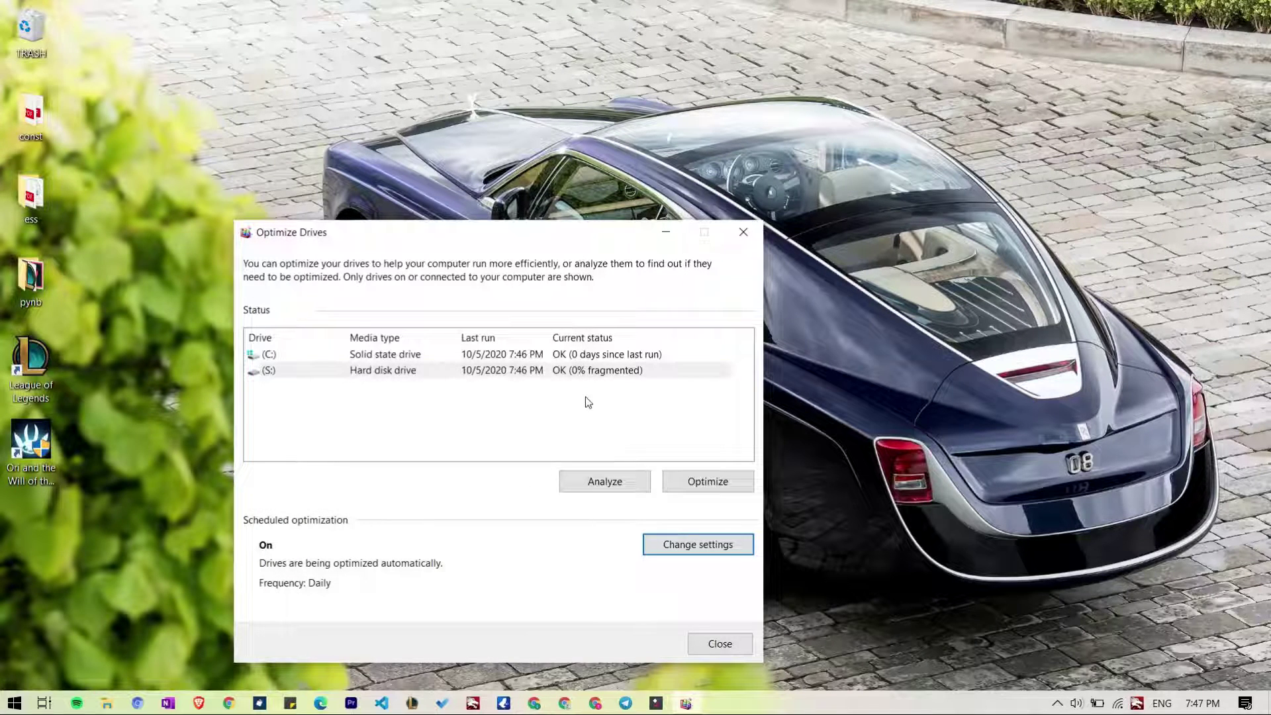
# Check the status of the C: and S: drives, and minimize the Optimize Drives window.
pyautogui.moveTo(585, 397); pyautogui.dragTo(527, 332)
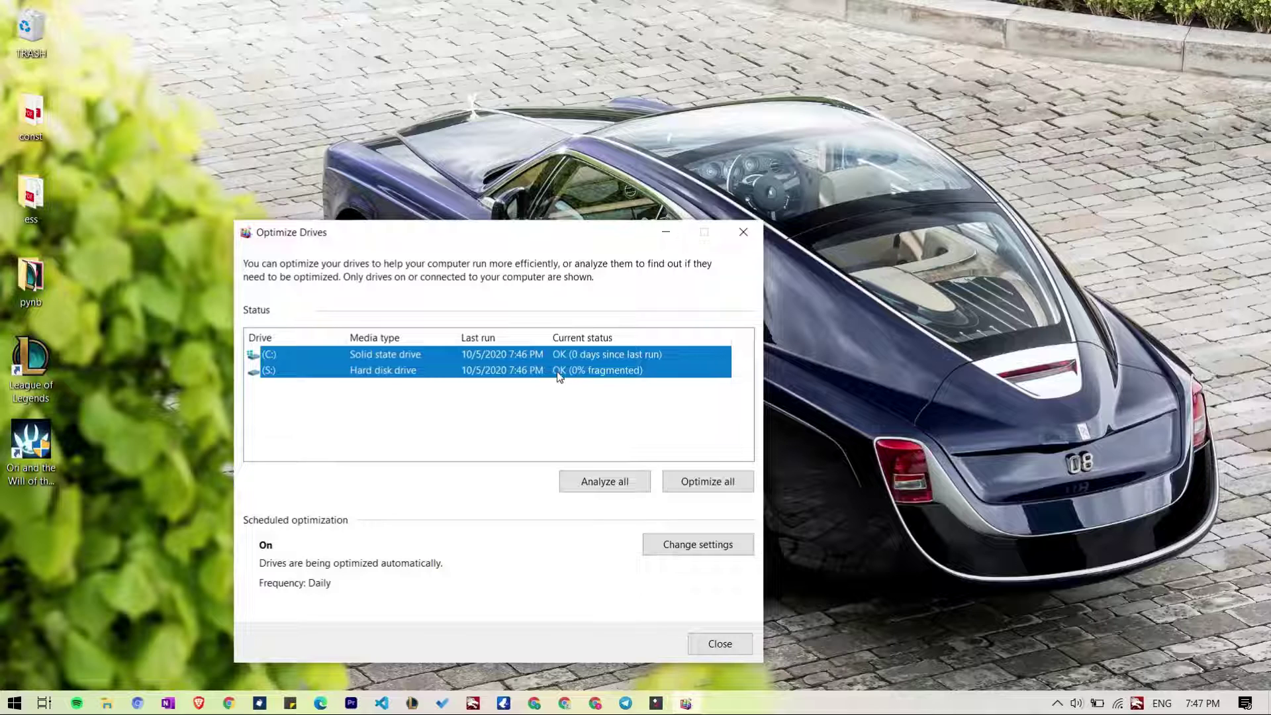
pyautogui.click(582, 415)
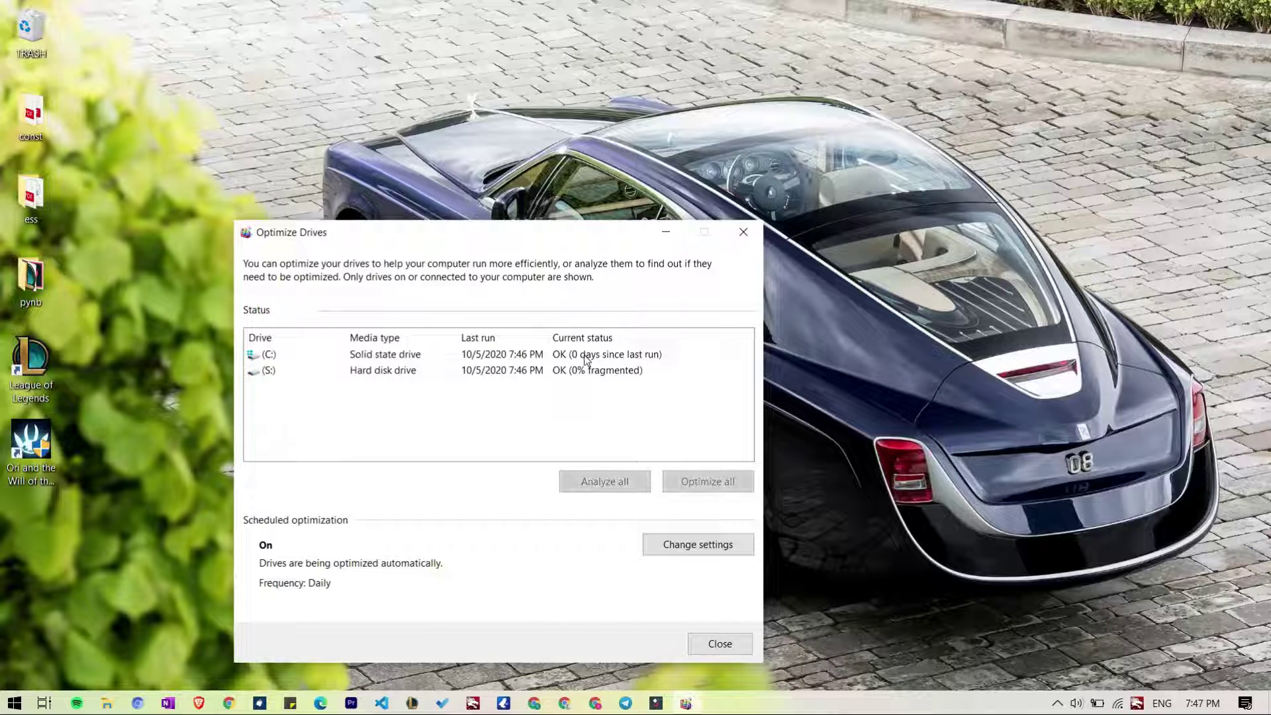
pyautogui.click(575, 360)
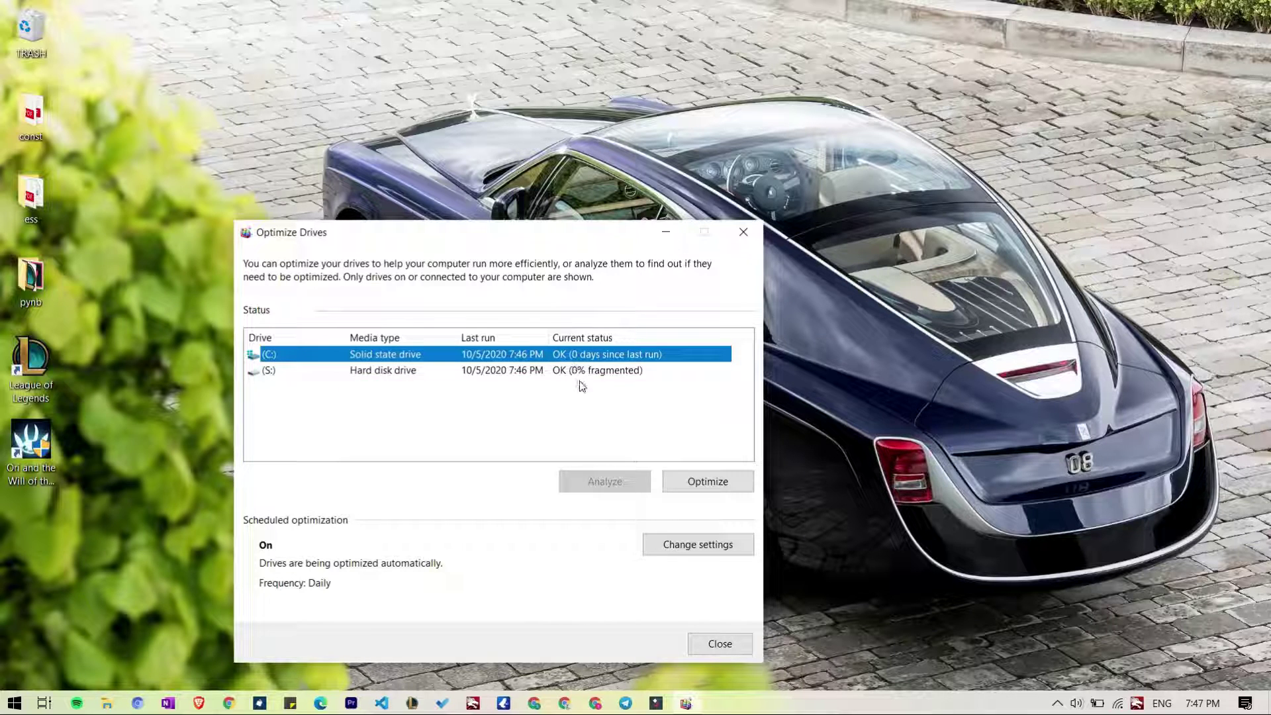
pyautogui.click(659, 235)
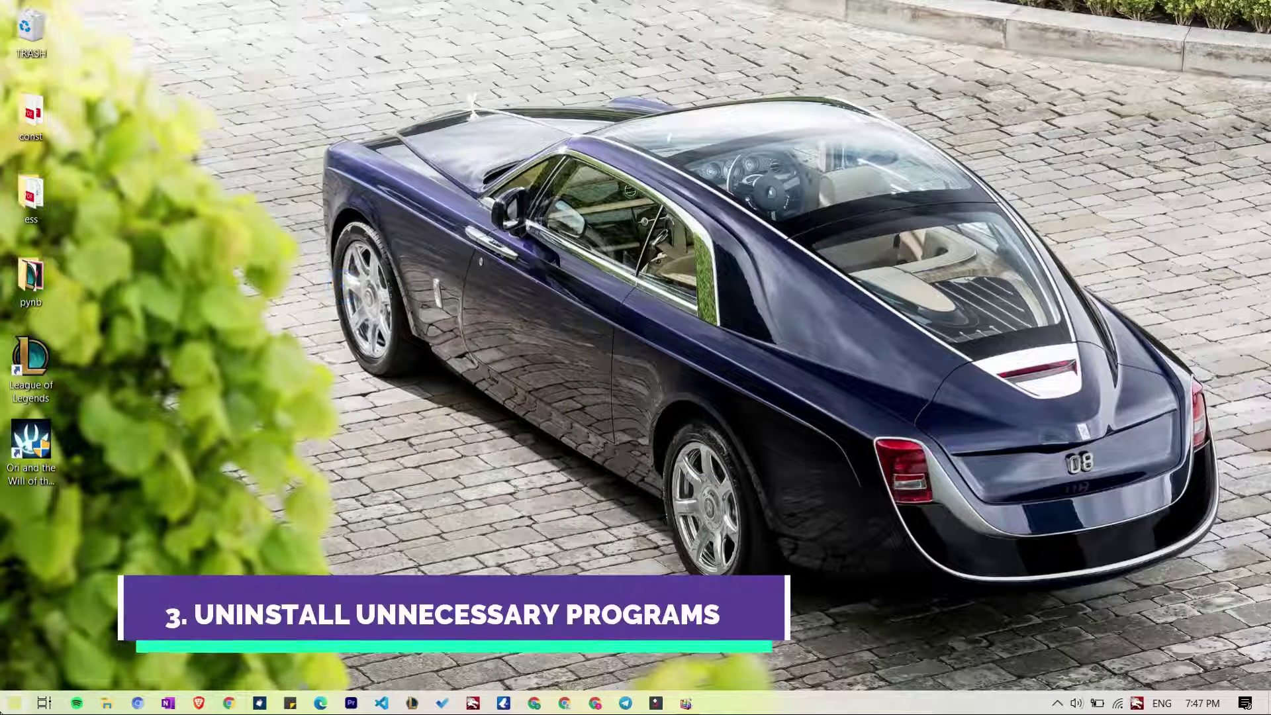
# Open IObit Uninstaller, maximize its window, and check the bundleware list before returning to the list of all programs.
pyautogui.click(15, 703)
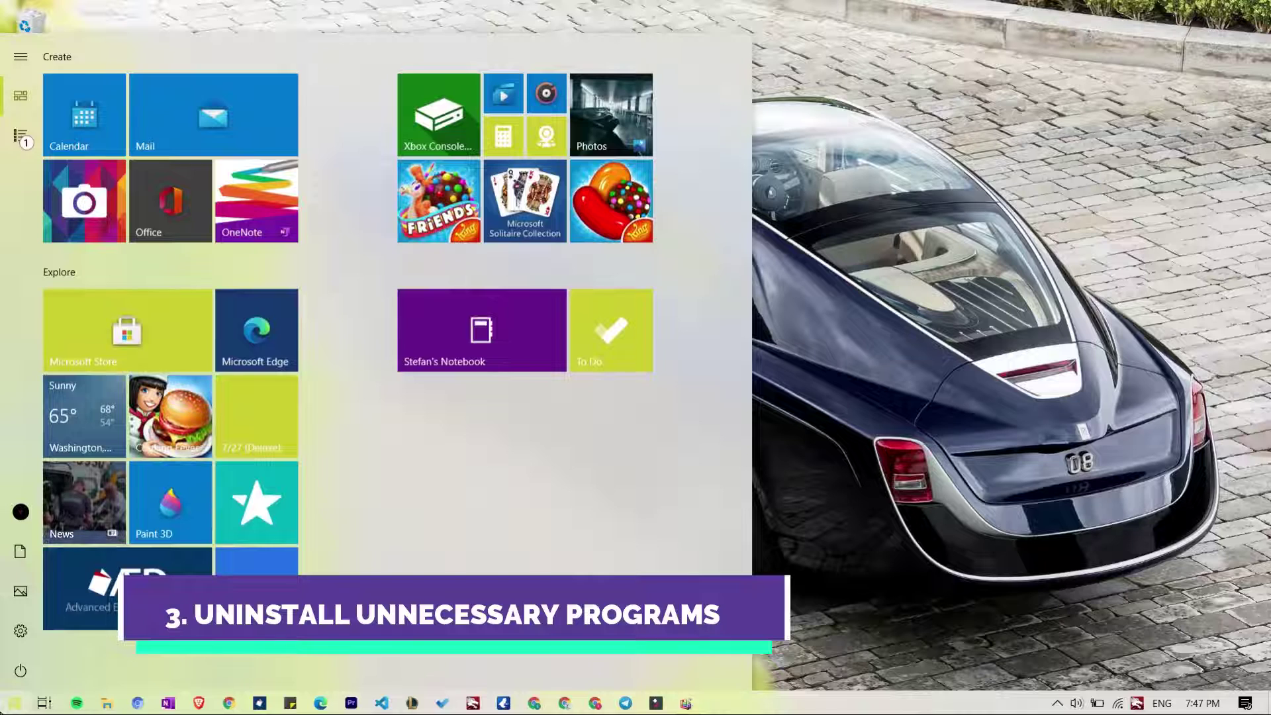
pyautogui.write('io')
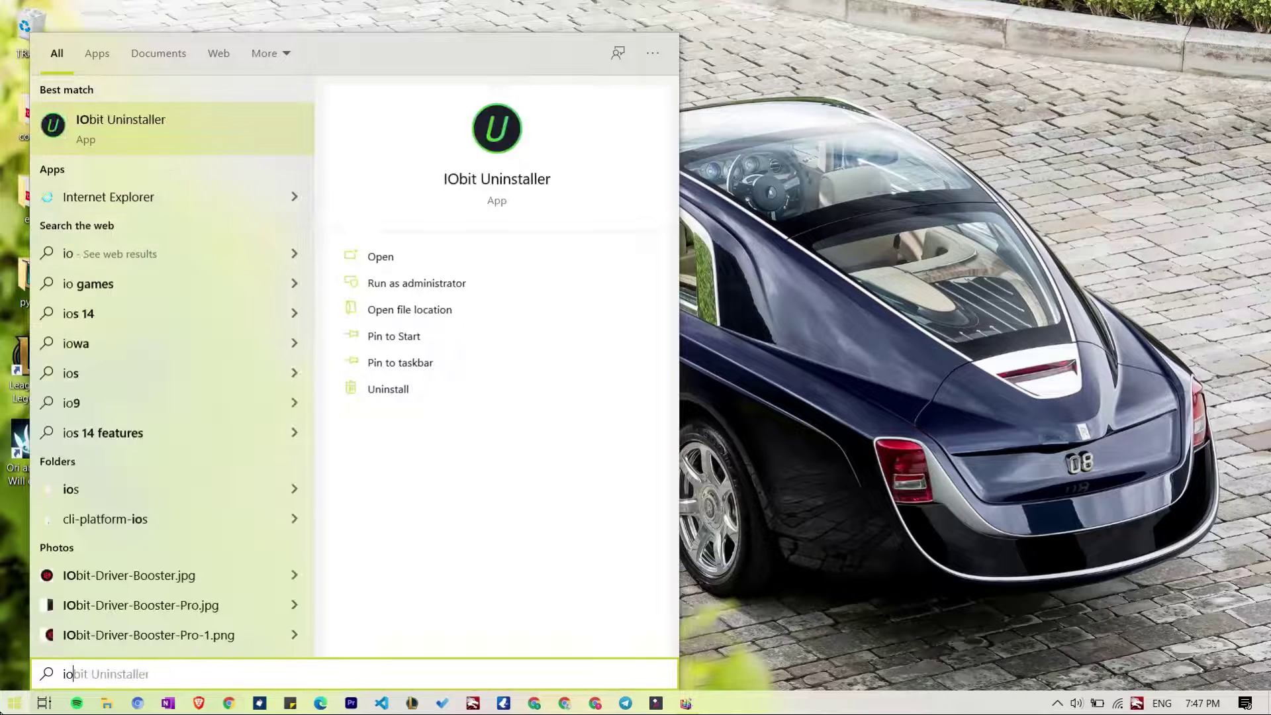
pyautogui.write('bit')
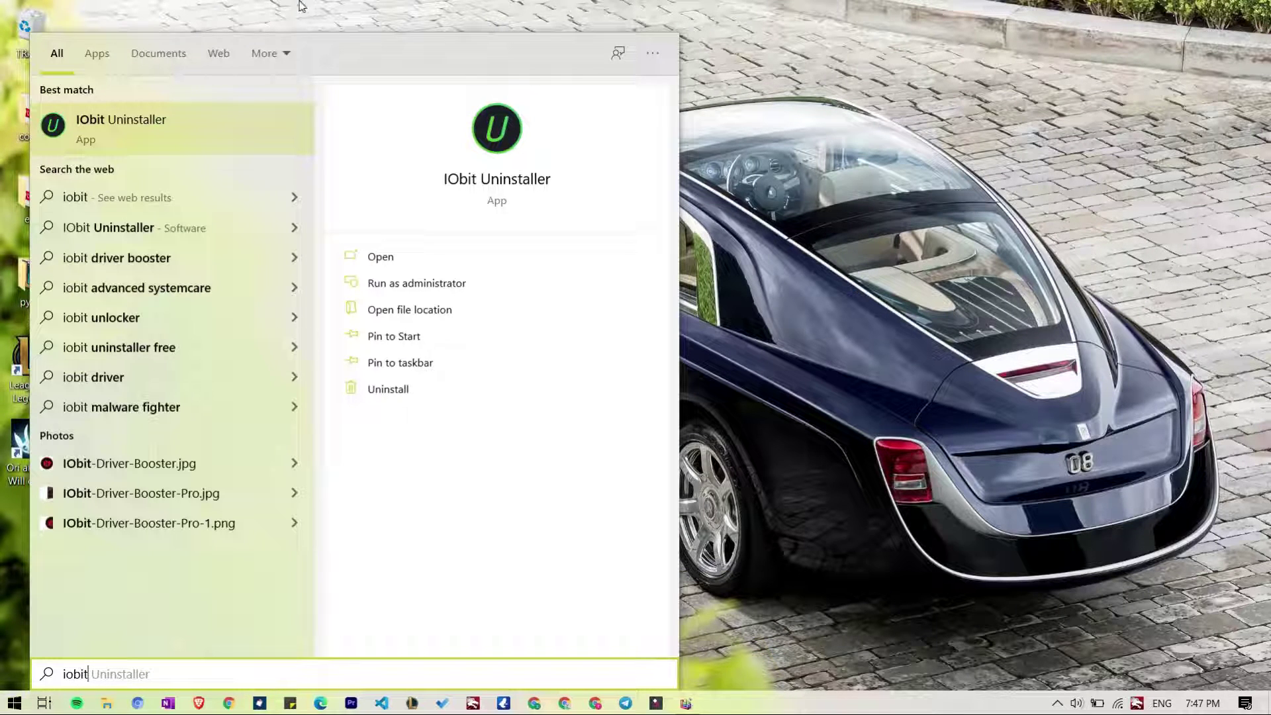
pyautogui.click(198, 144)
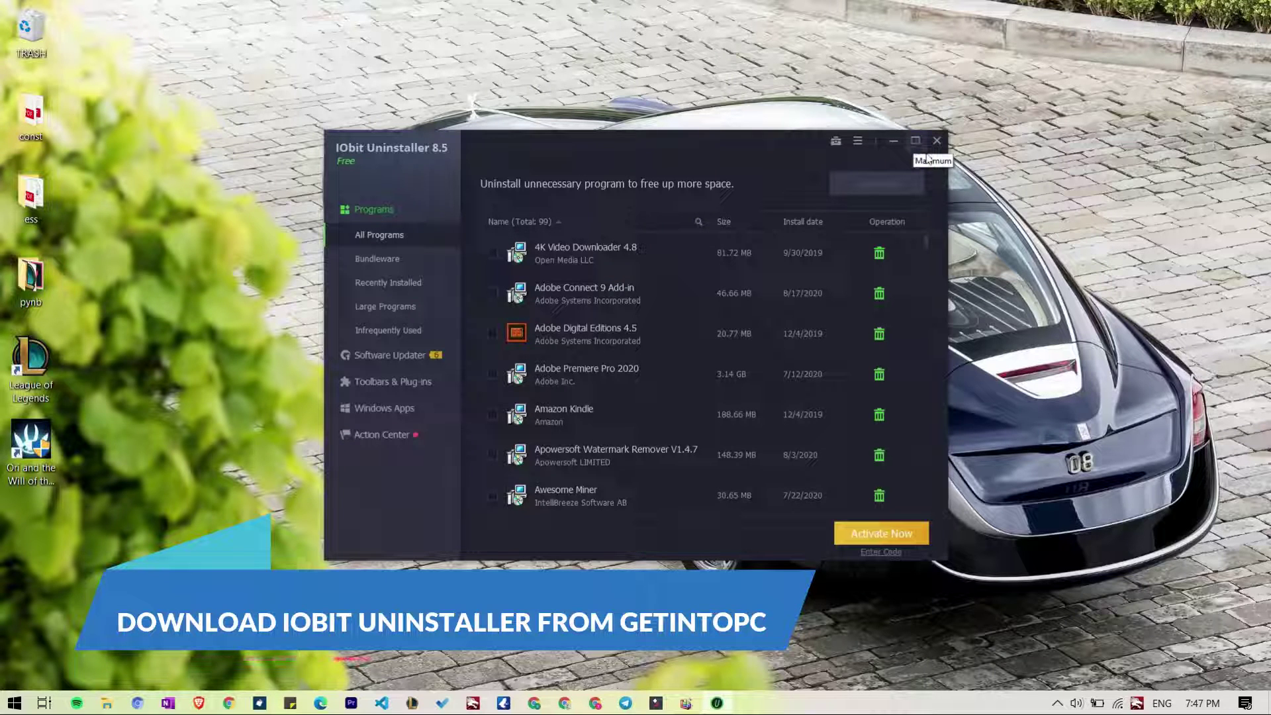
pyautogui.click(915, 141)
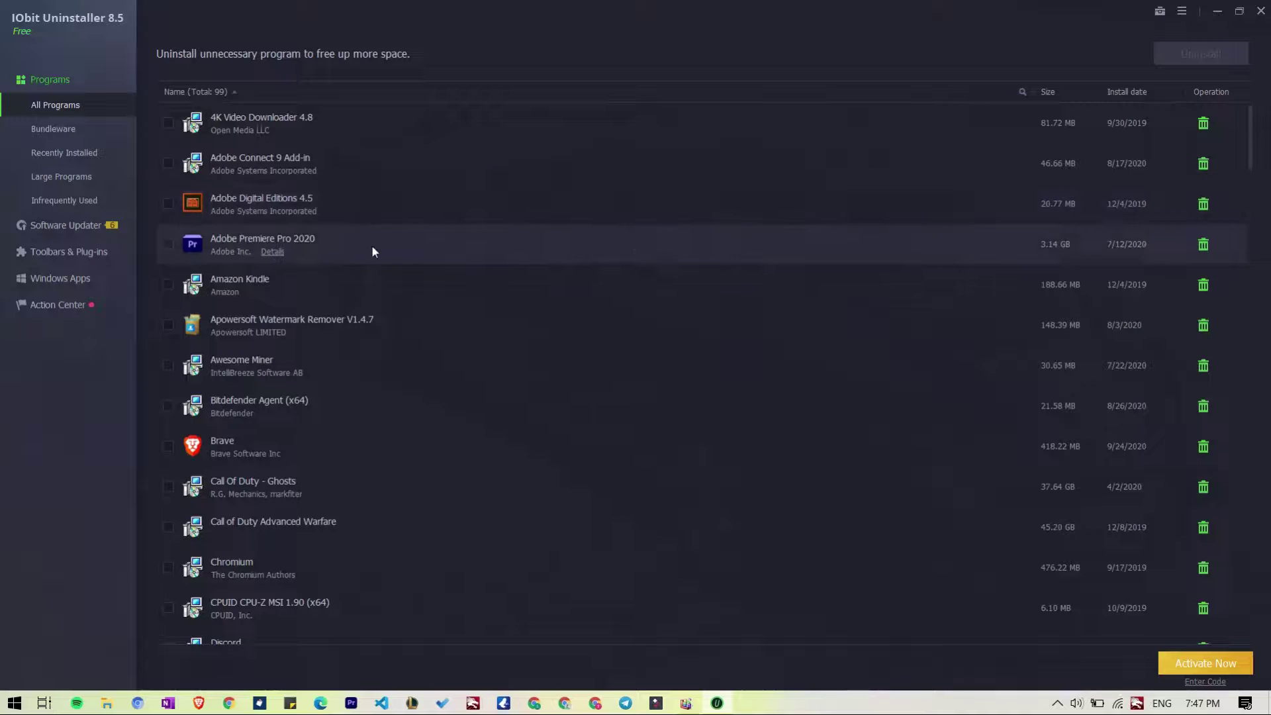
pyautogui.click(71, 132)
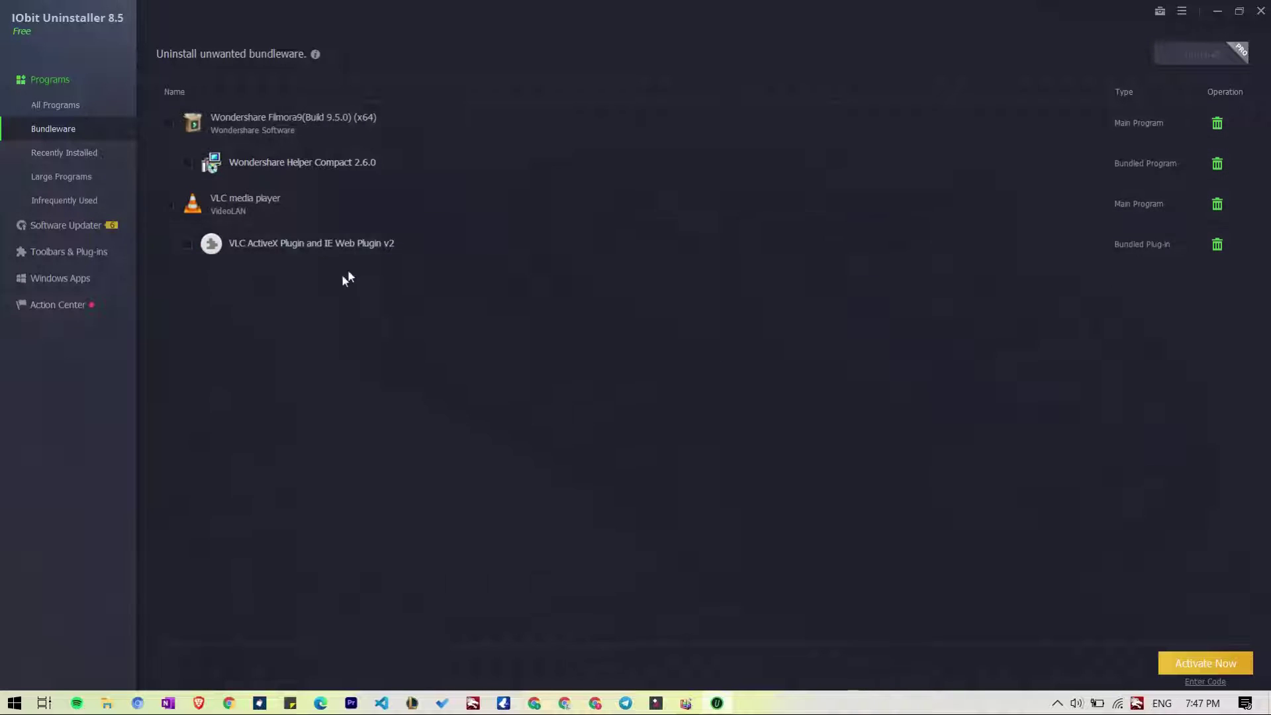
pyautogui.click(78, 108)
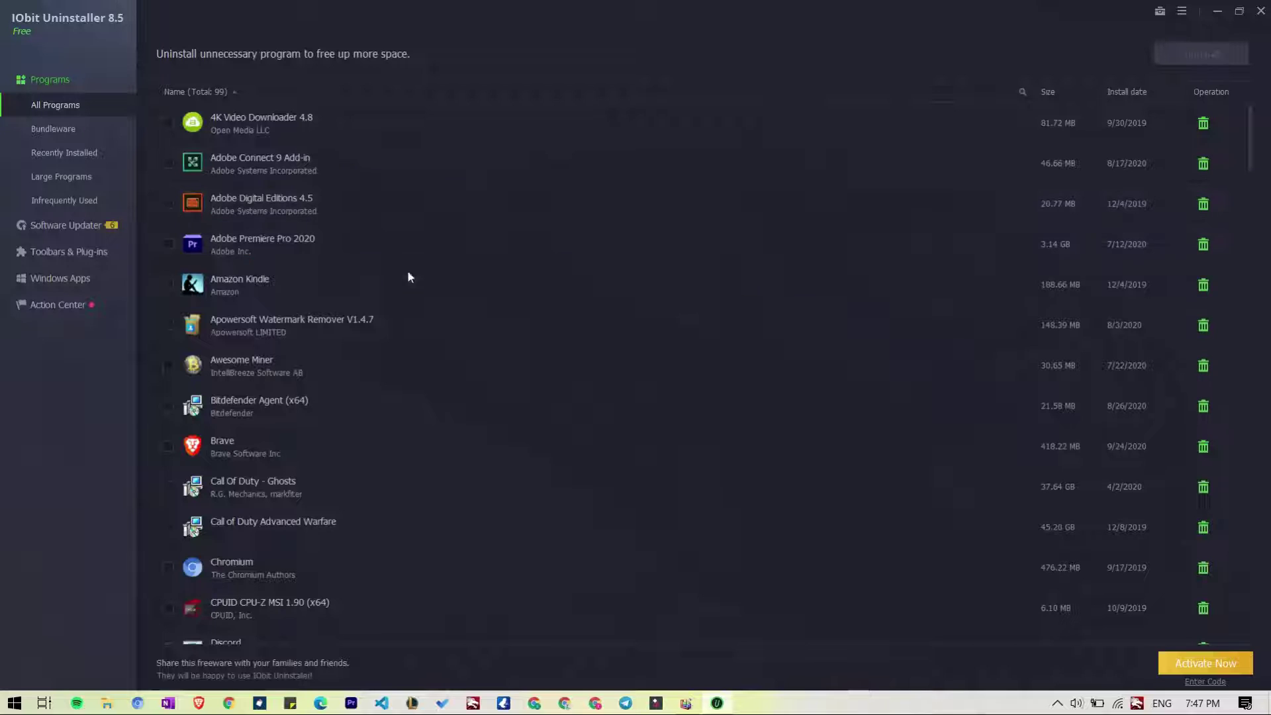
# Mark Apowersoft Watermark Remover, Awesome Miner, Bitdefender Agent and Adobe Connect 9 Add-in for uninstalling.
pyautogui.click(168, 325)
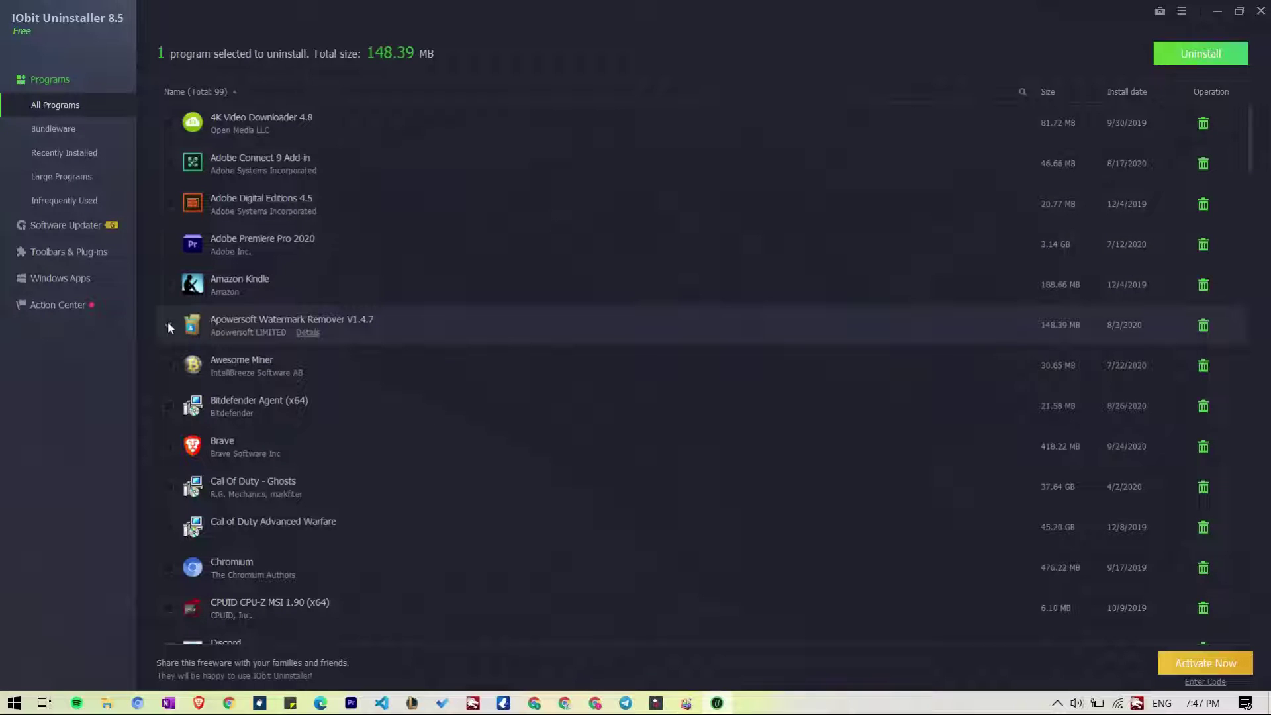
pyautogui.click(168, 366)
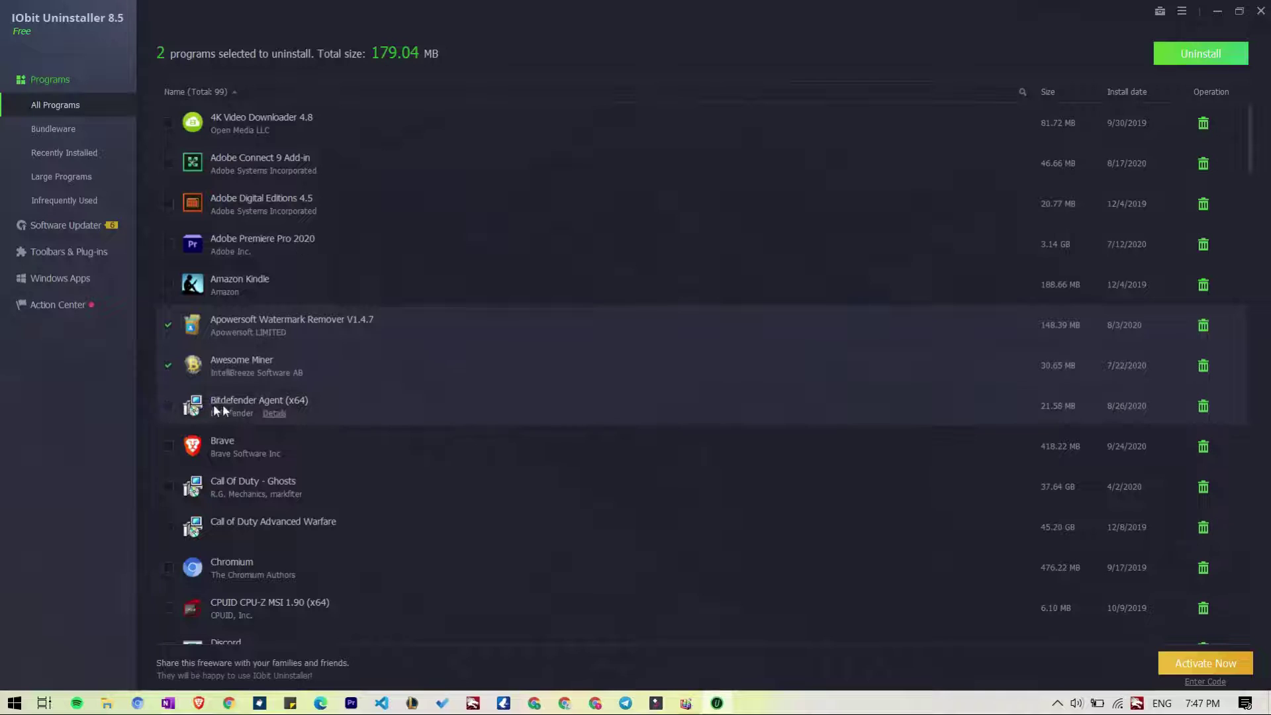
pyautogui.click(169, 406)
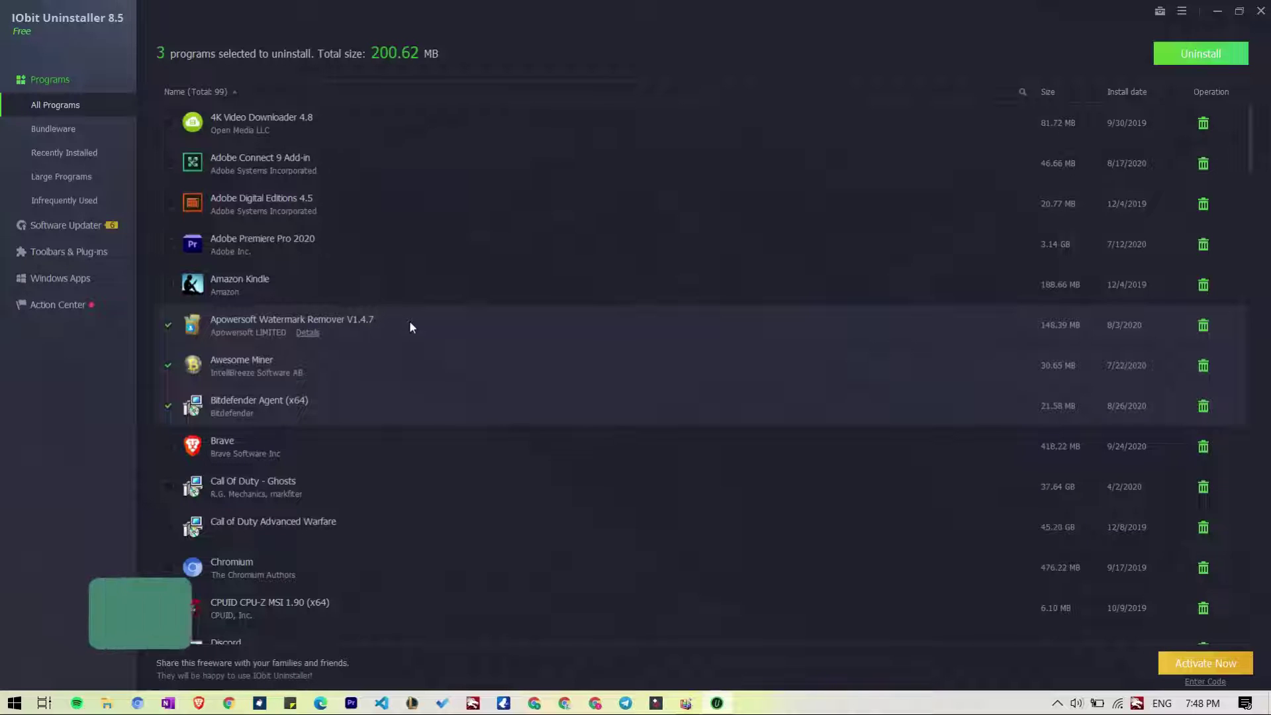
pyautogui.click(166, 162)
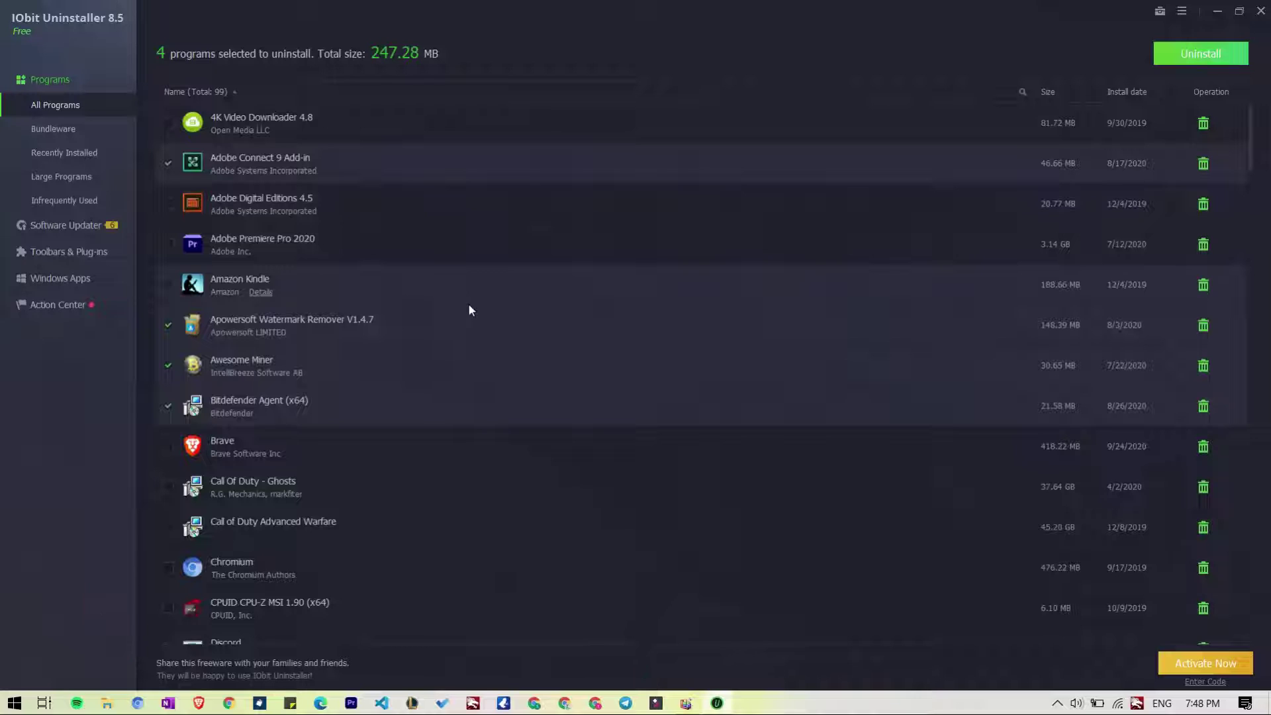
# Look through the rest of the installed programs and add MTN Pocket Internet to the uninstall selection.
pyautogui.scroll(-1, 471, 312)
pyautogui.scroll(-2, 490, 331)
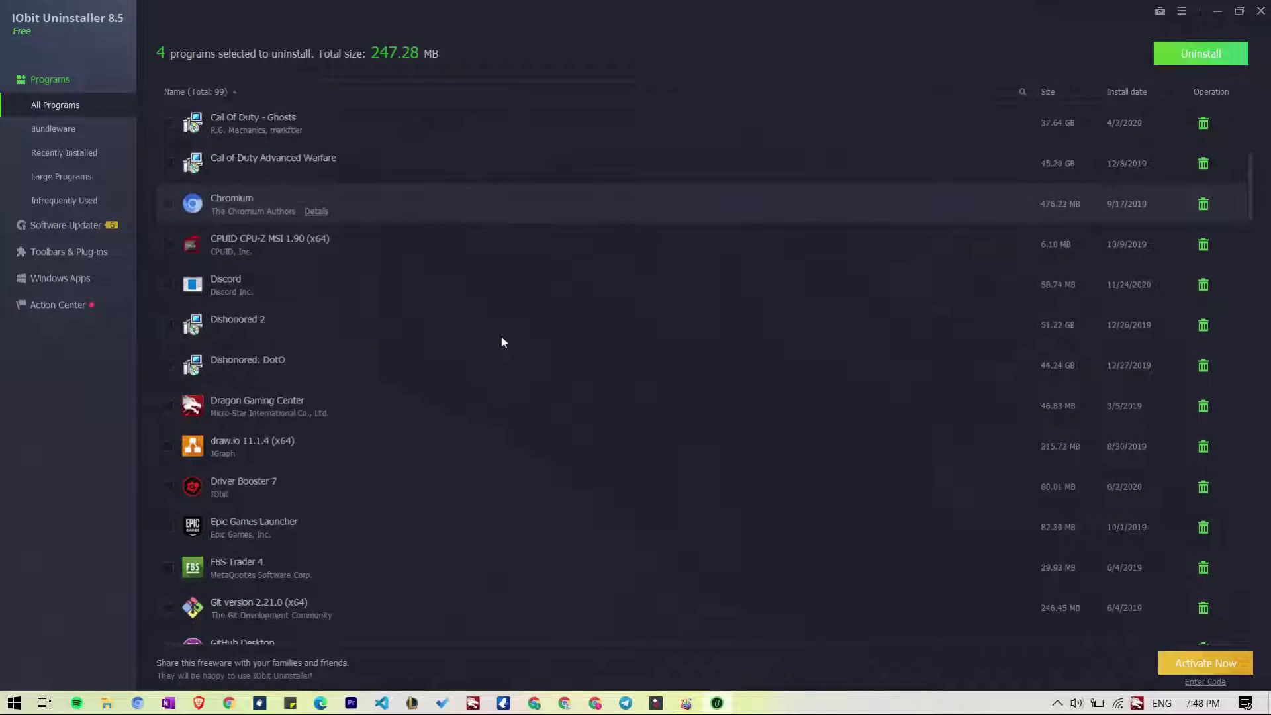
pyautogui.scroll(-1, 501, 338)
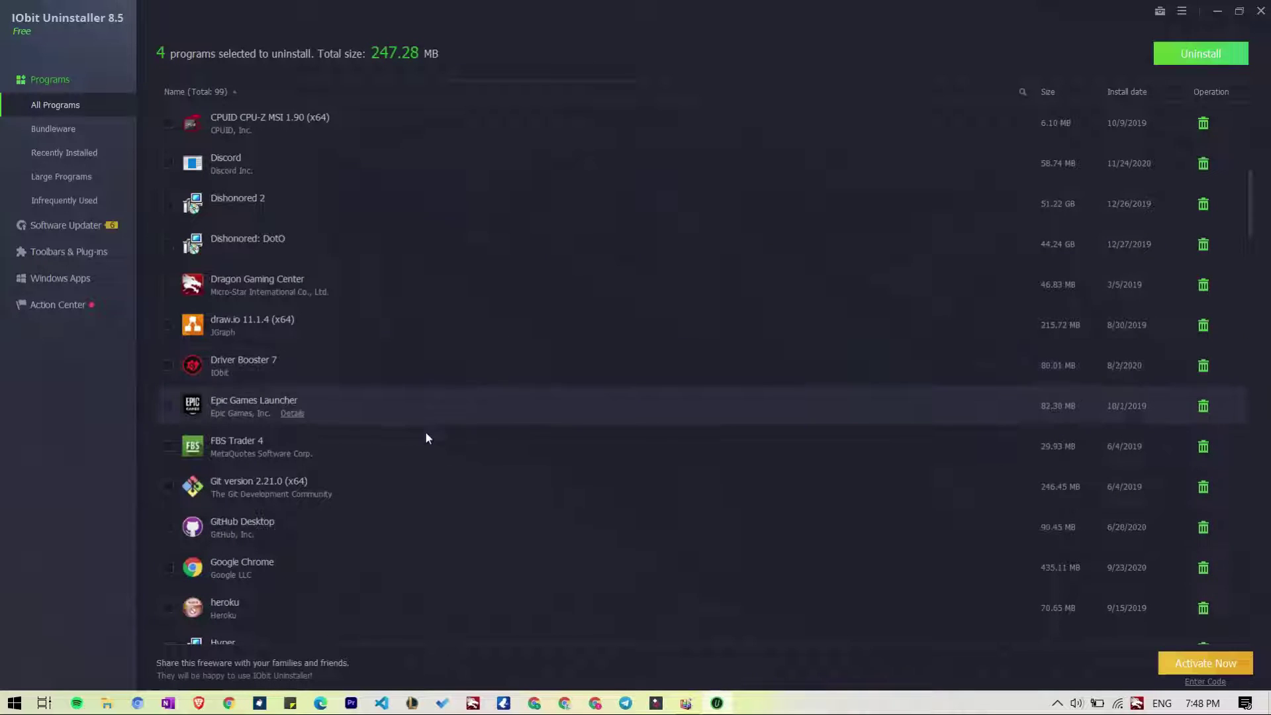
pyautogui.scroll(-1, 339, 502)
pyautogui.scroll(-7, 339, 502)
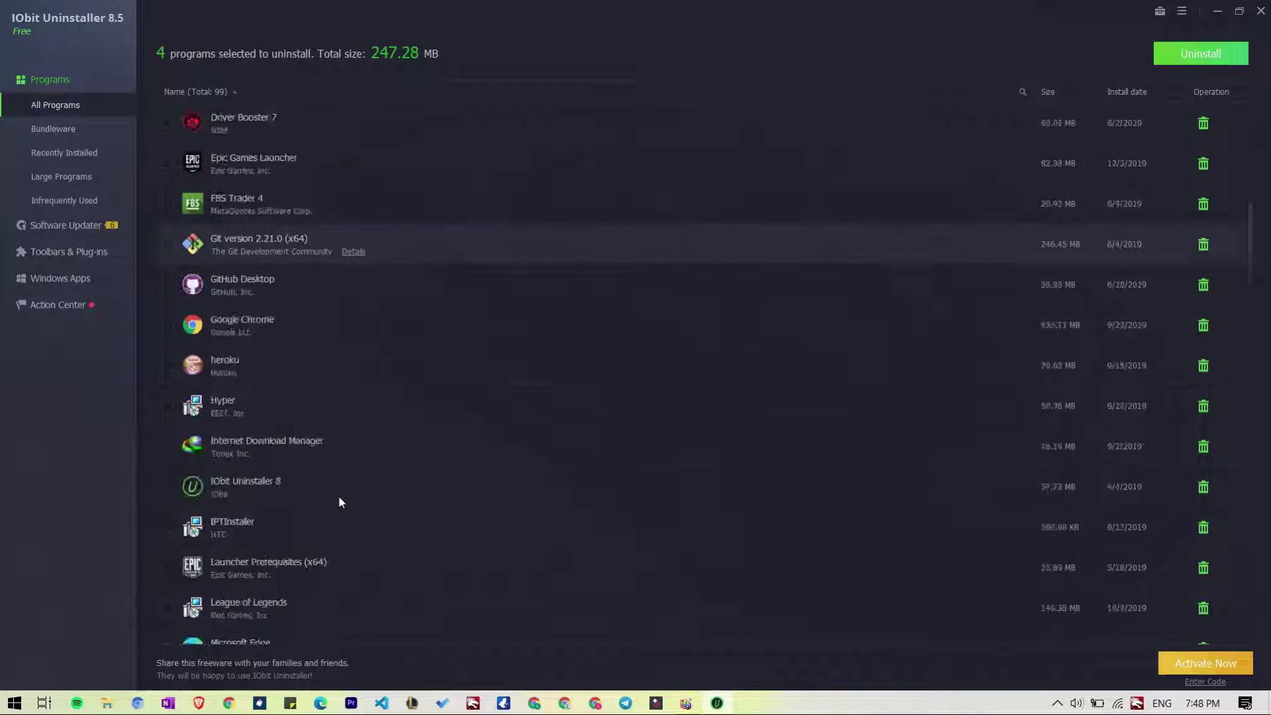
pyautogui.scroll(-6, 368, 499)
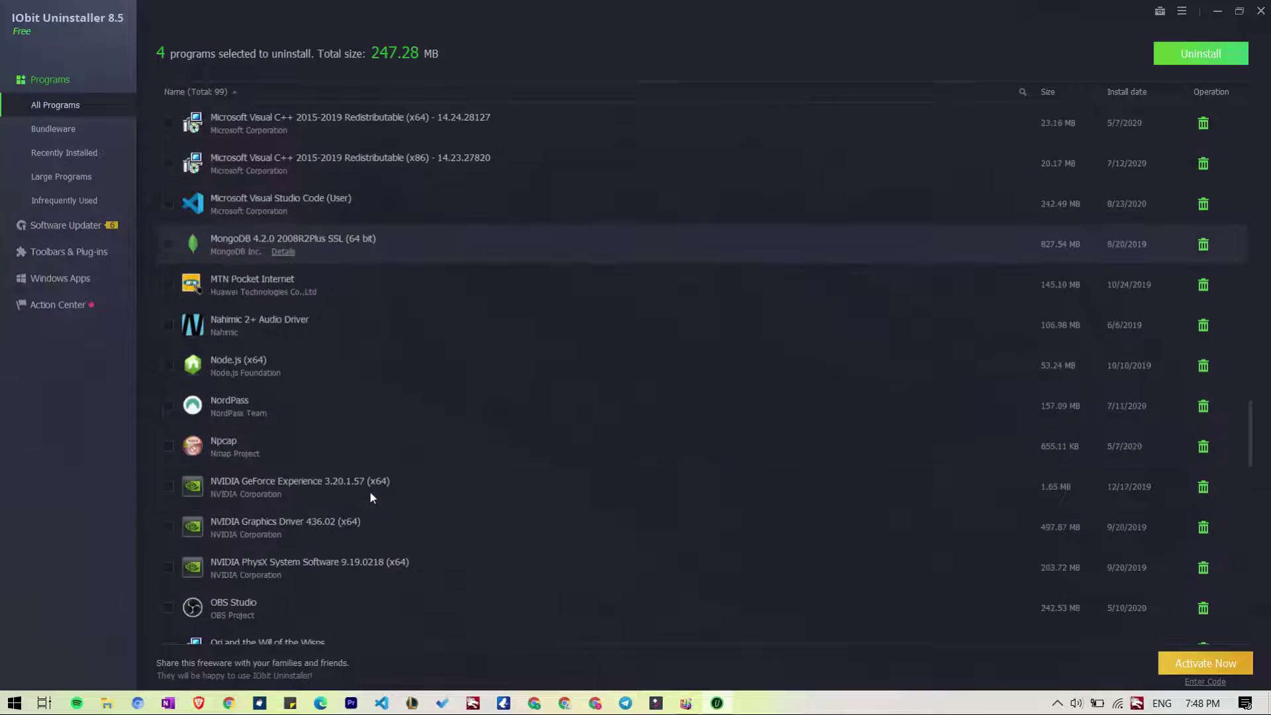
pyautogui.scroll(-10, 370, 491)
pyautogui.scroll(-3, 316, 461)
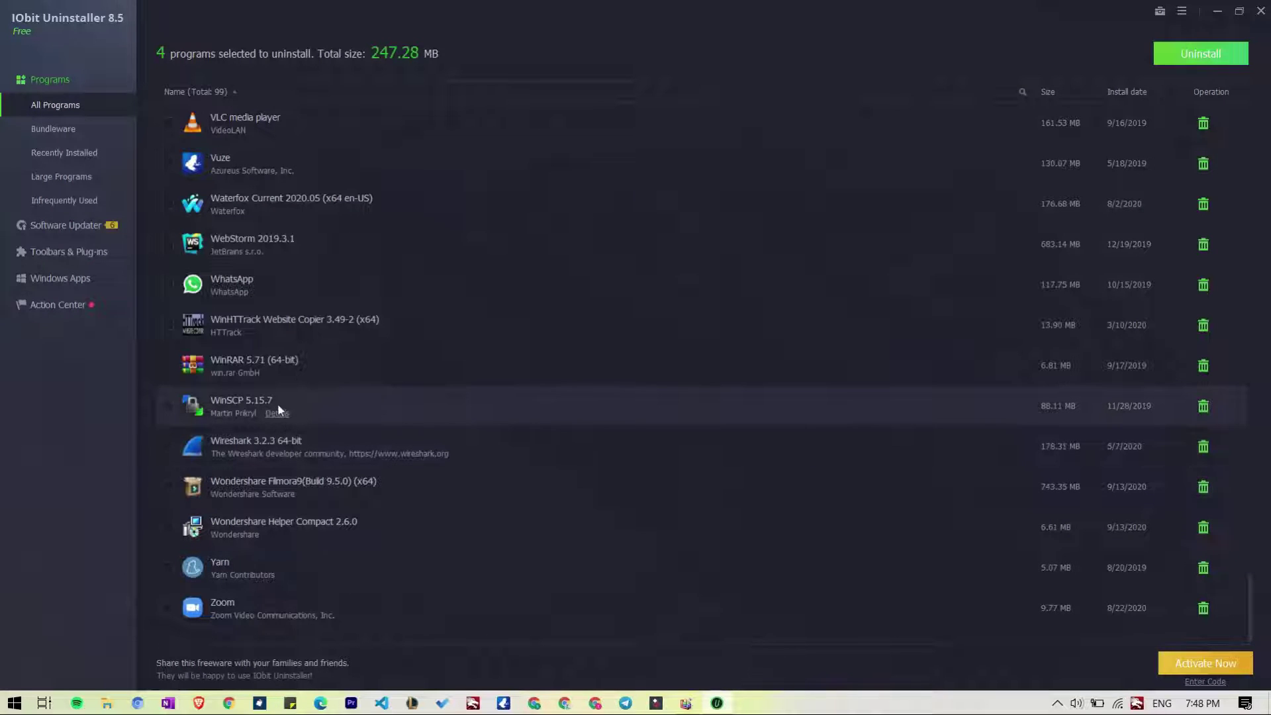
pyautogui.scroll(3, 279, 405)
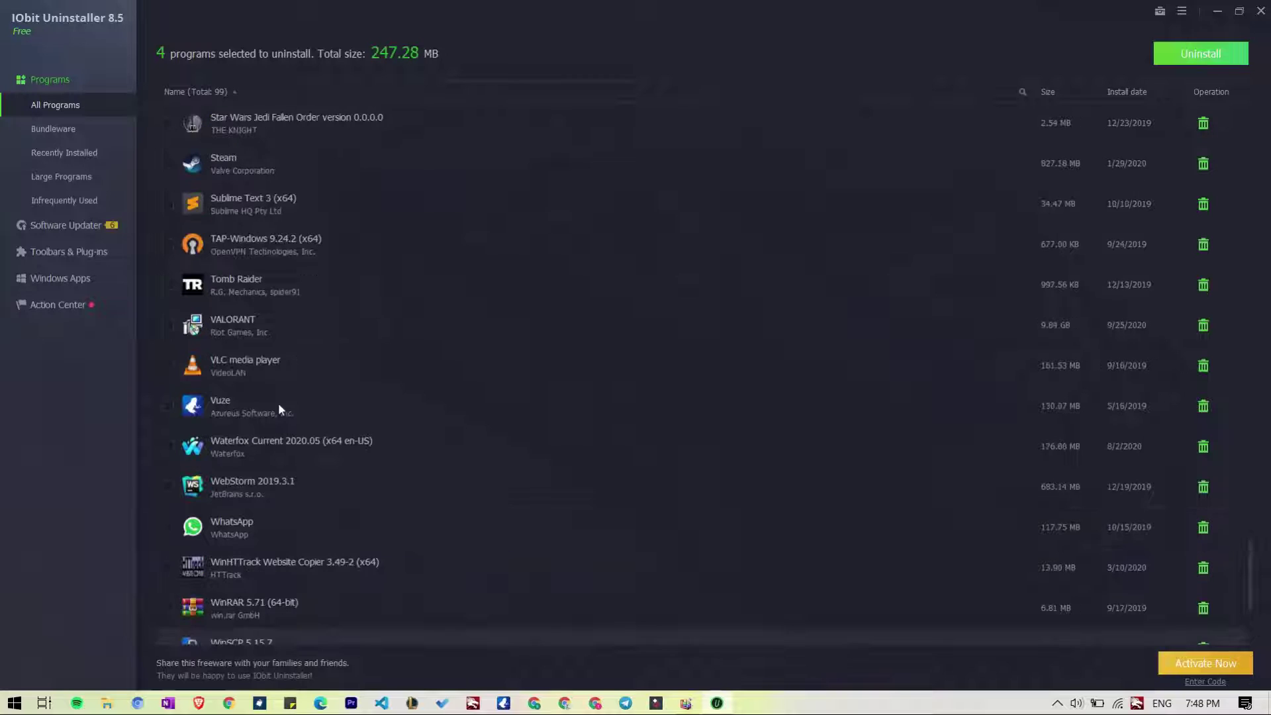
pyautogui.scroll(3, 302, 292)
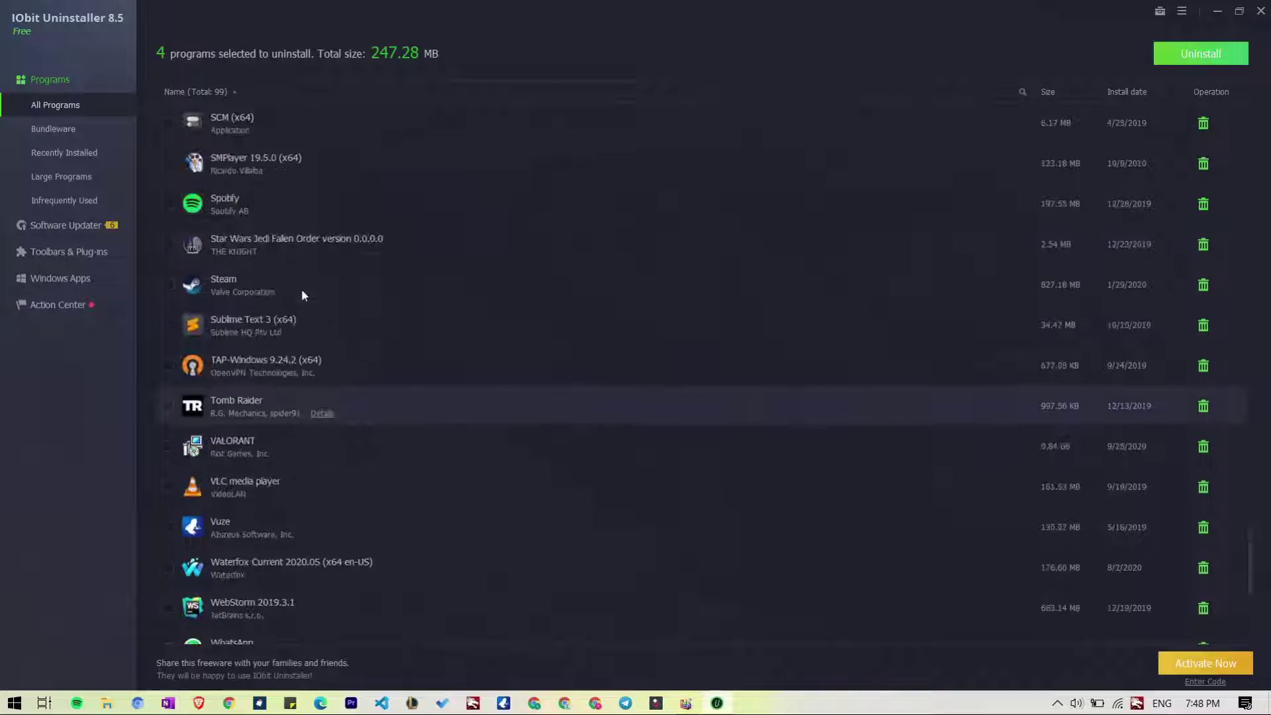
pyautogui.scroll(5, 302, 292)
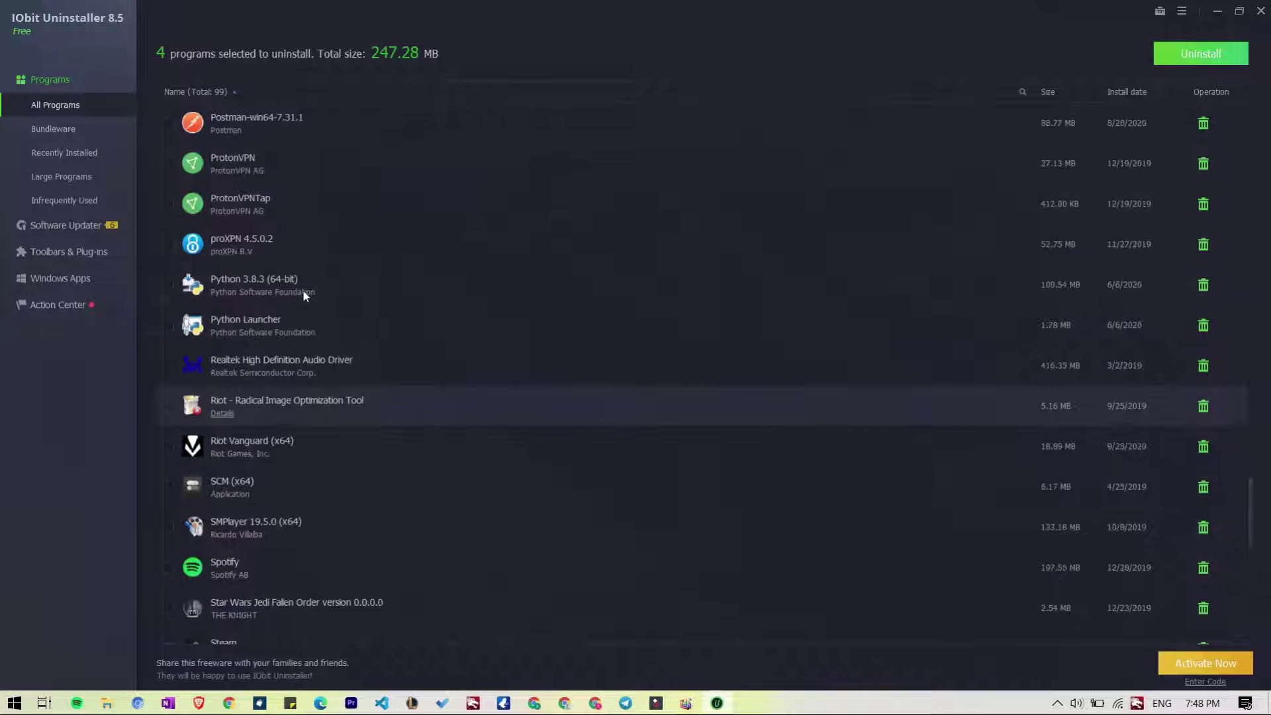
pyautogui.scroll(8, 305, 296)
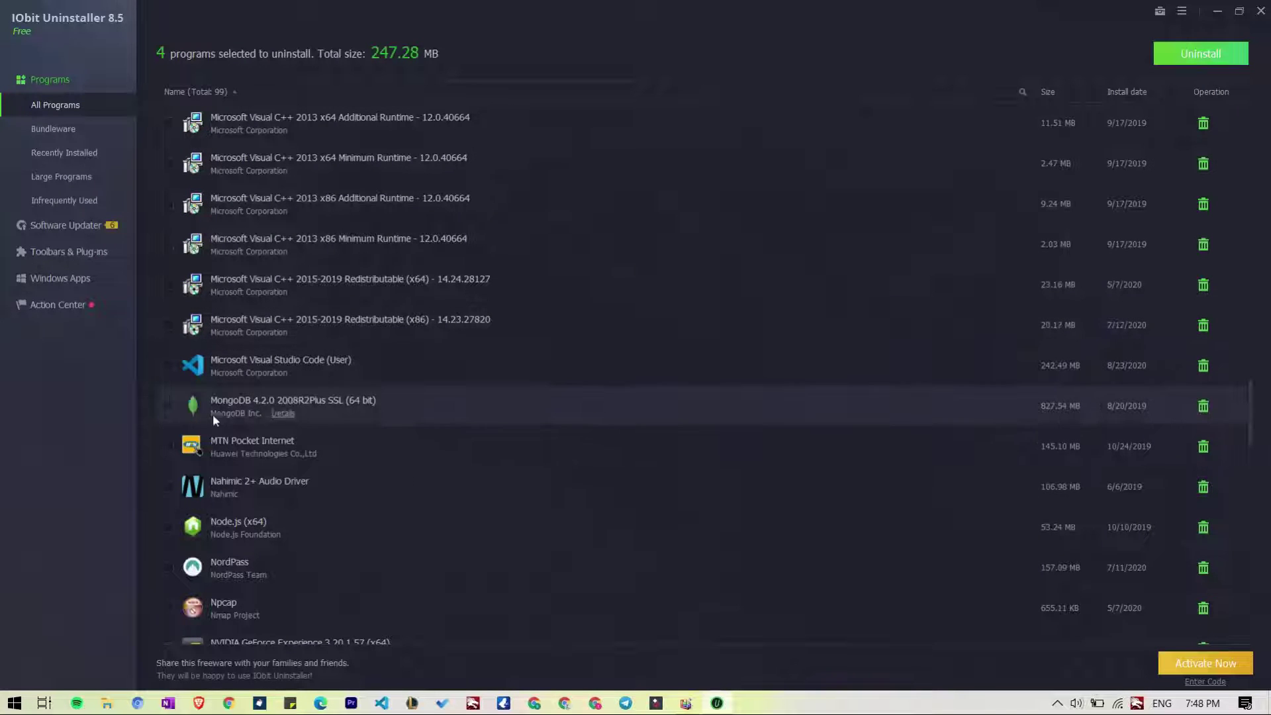
pyautogui.click(172, 447)
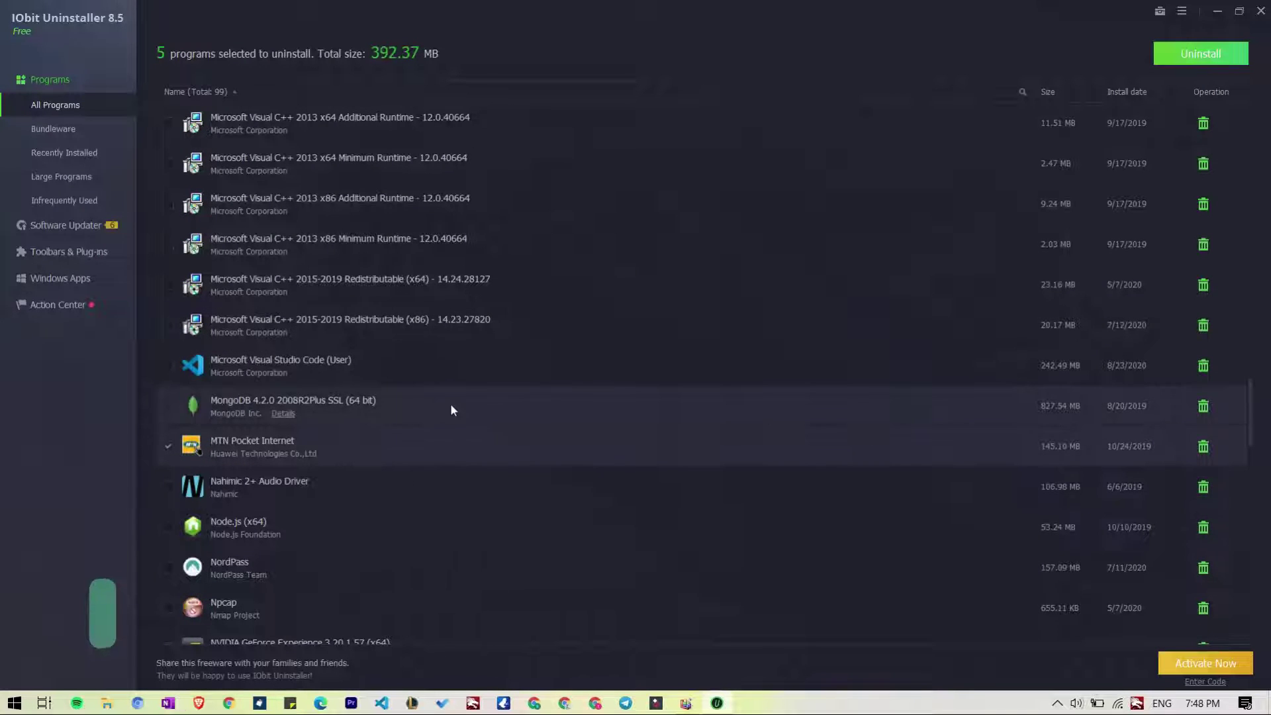
# Start uninstalling the selected programs with automatic removal of residual files and no restore point.
pyautogui.scroll(9, 450, 403)
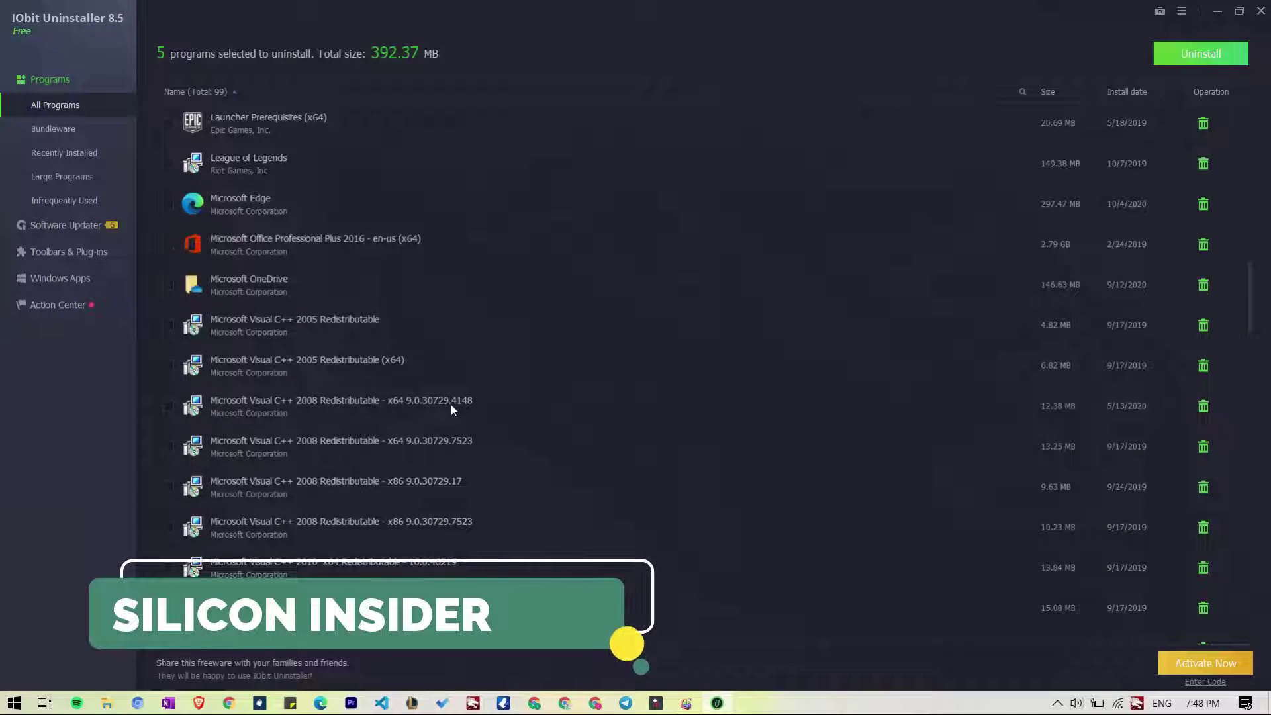
pyautogui.scroll(3, 451, 406)
pyautogui.scroll(2, 451, 407)
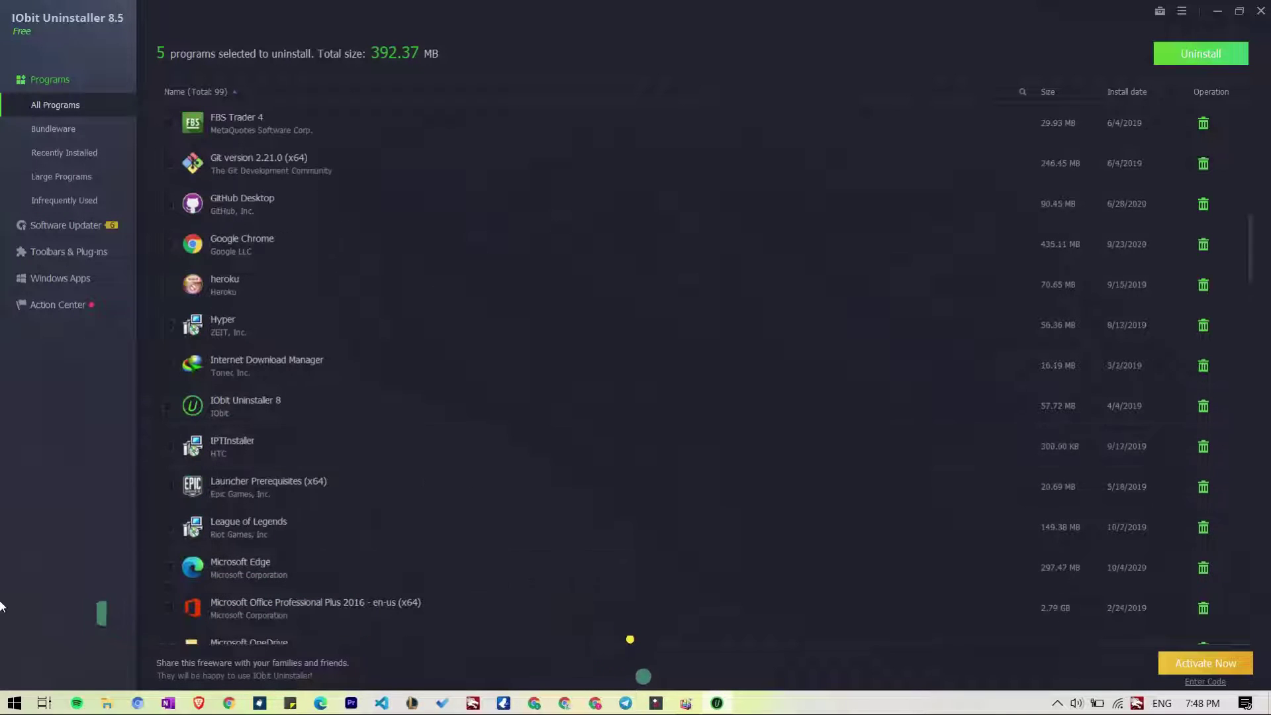
pyautogui.click(1187, 51)
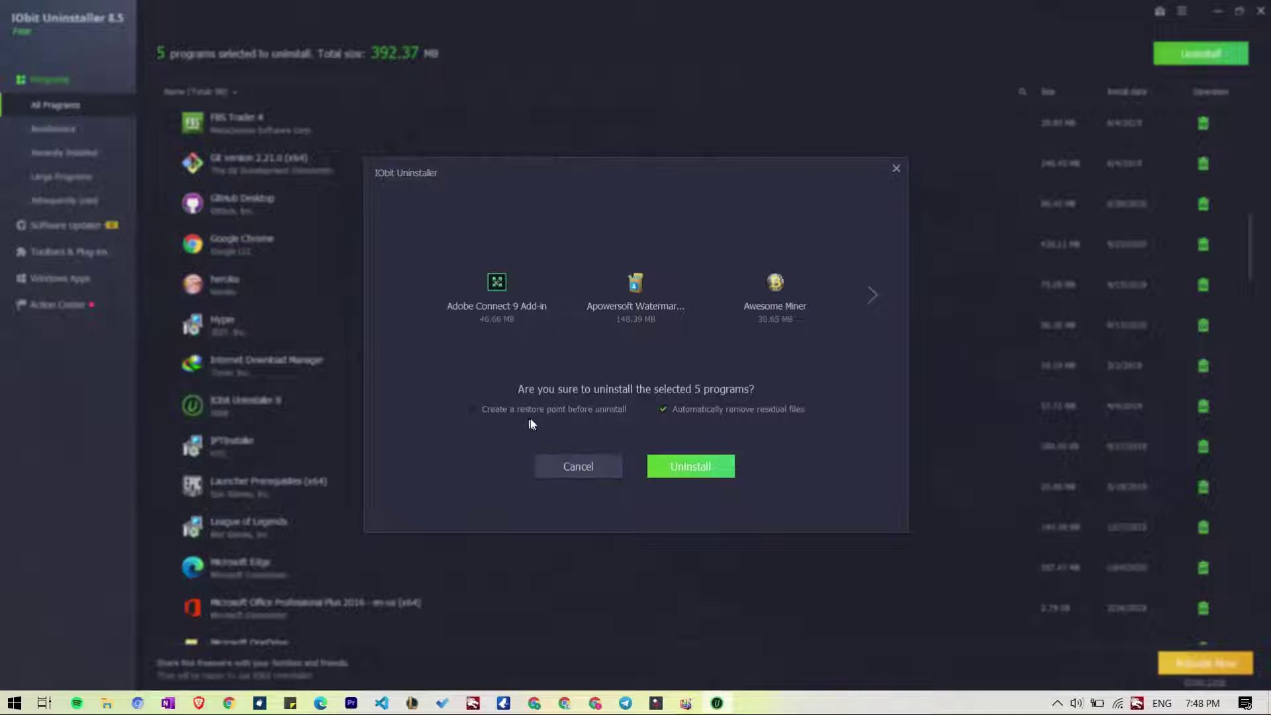
pyautogui.click(716, 462)
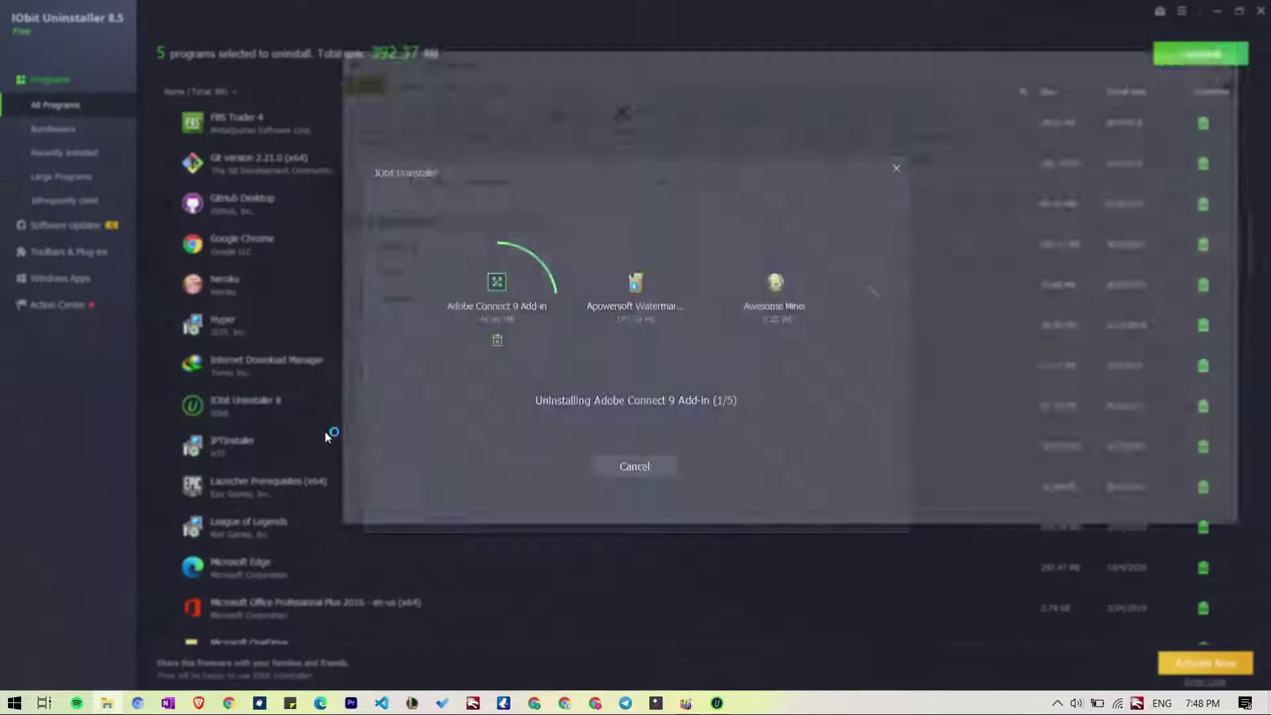
# Open a File Explorer window and snap it to the left half of the screen.
pyautogui.press('super+e')
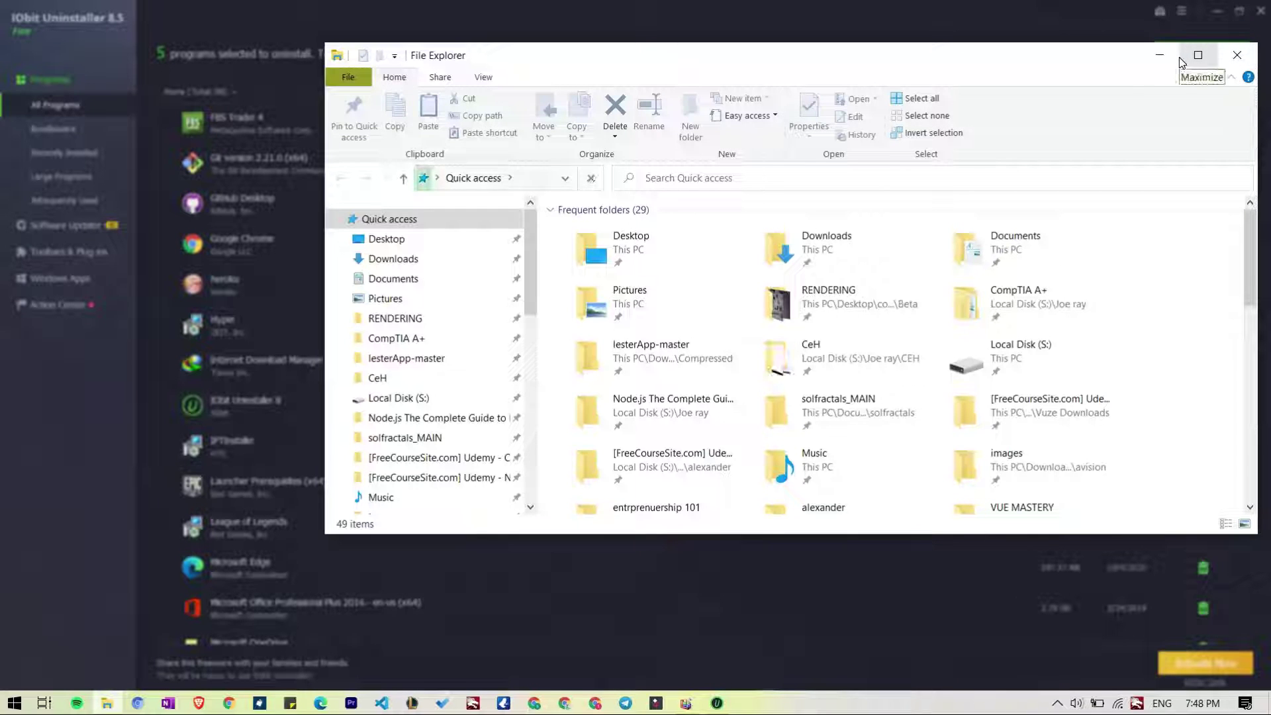
pyautogui.press('super+Right')
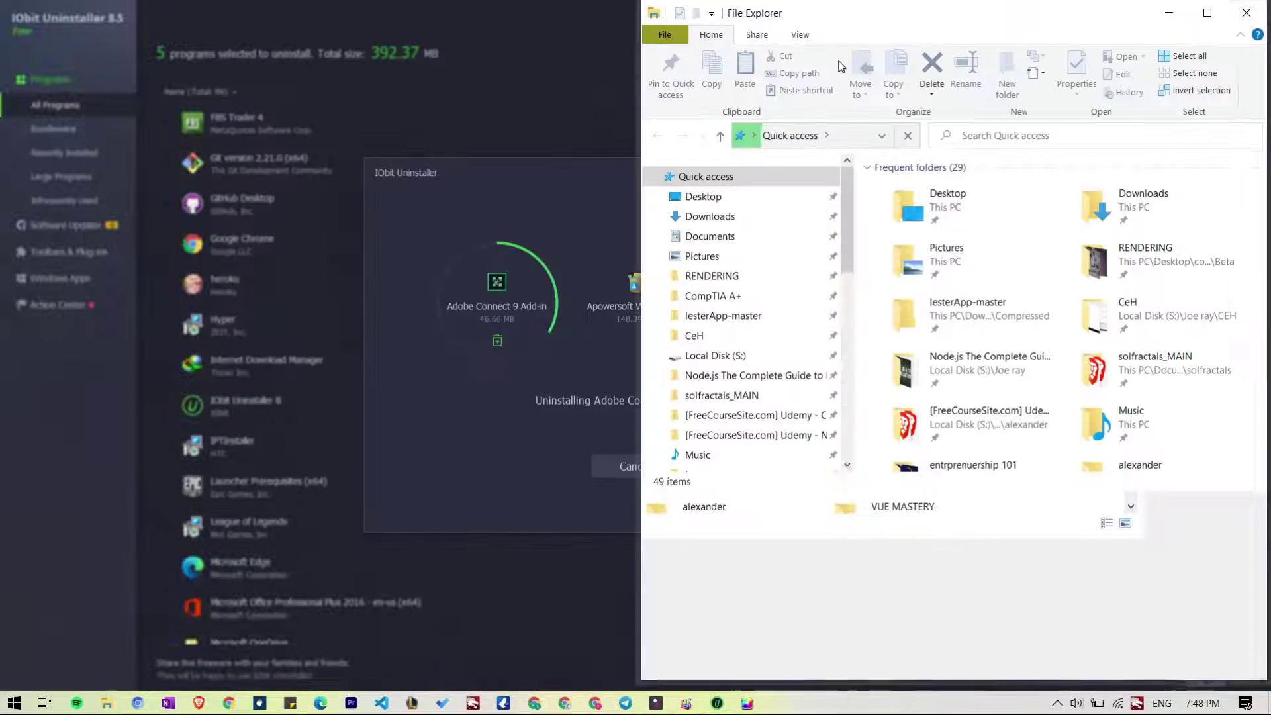
pyautogui.moveTo(901, 20); pyautogui.dragTo(831, 19)
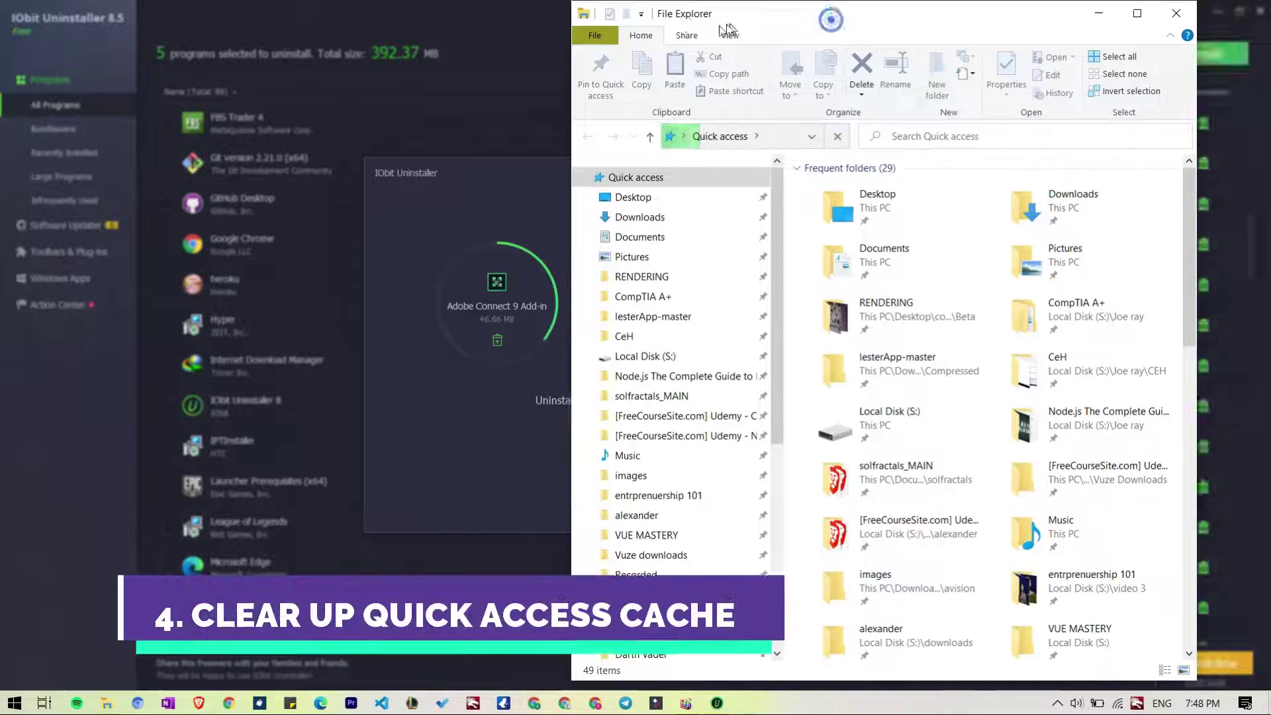
pyautogui.press('super+Left')
pyautogui.press('super+Left')
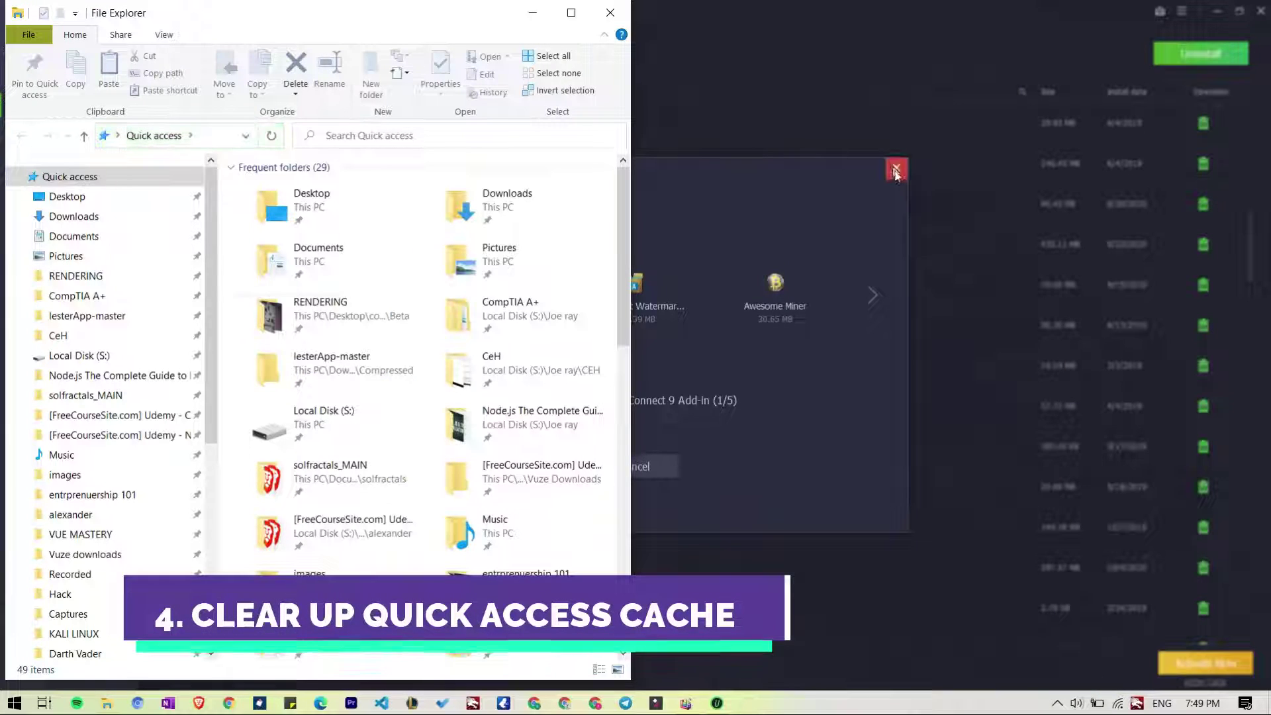
# Open the Quick access folder options, move the dialog aside, and clear the File Explorer history.
pyautogui.rightClick(91, 176)
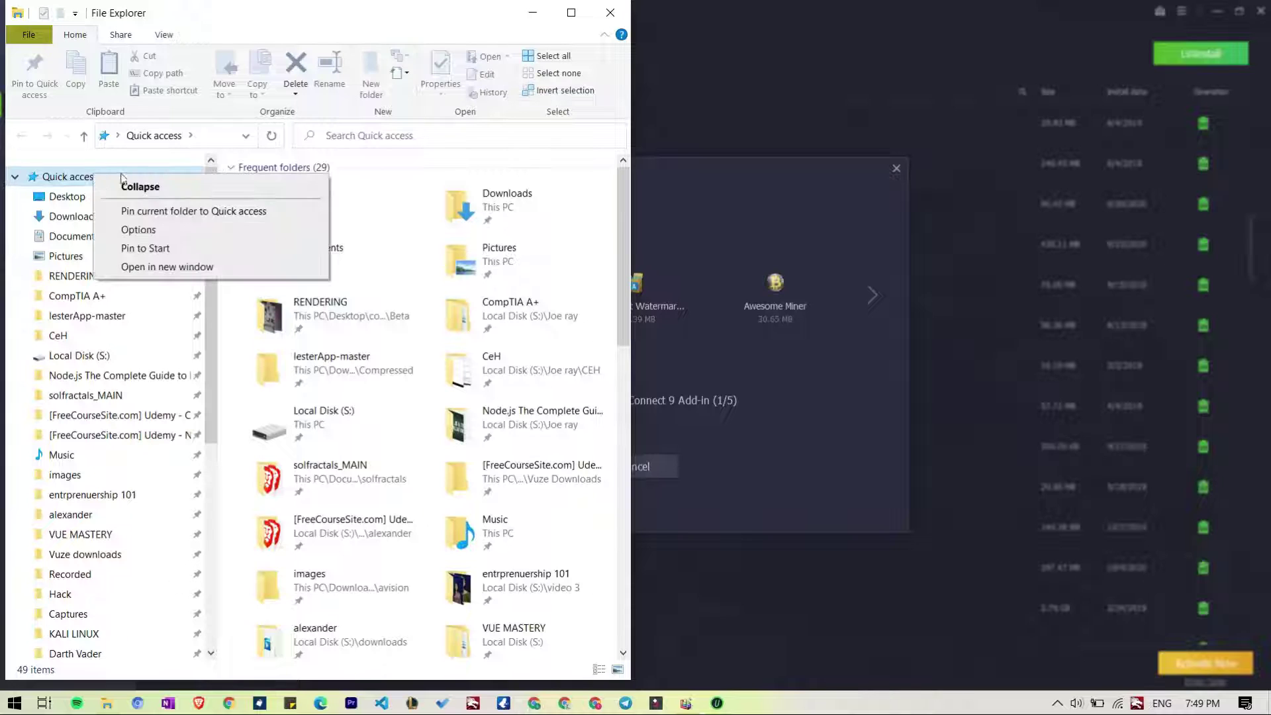
pyautogui.click(153, 230)
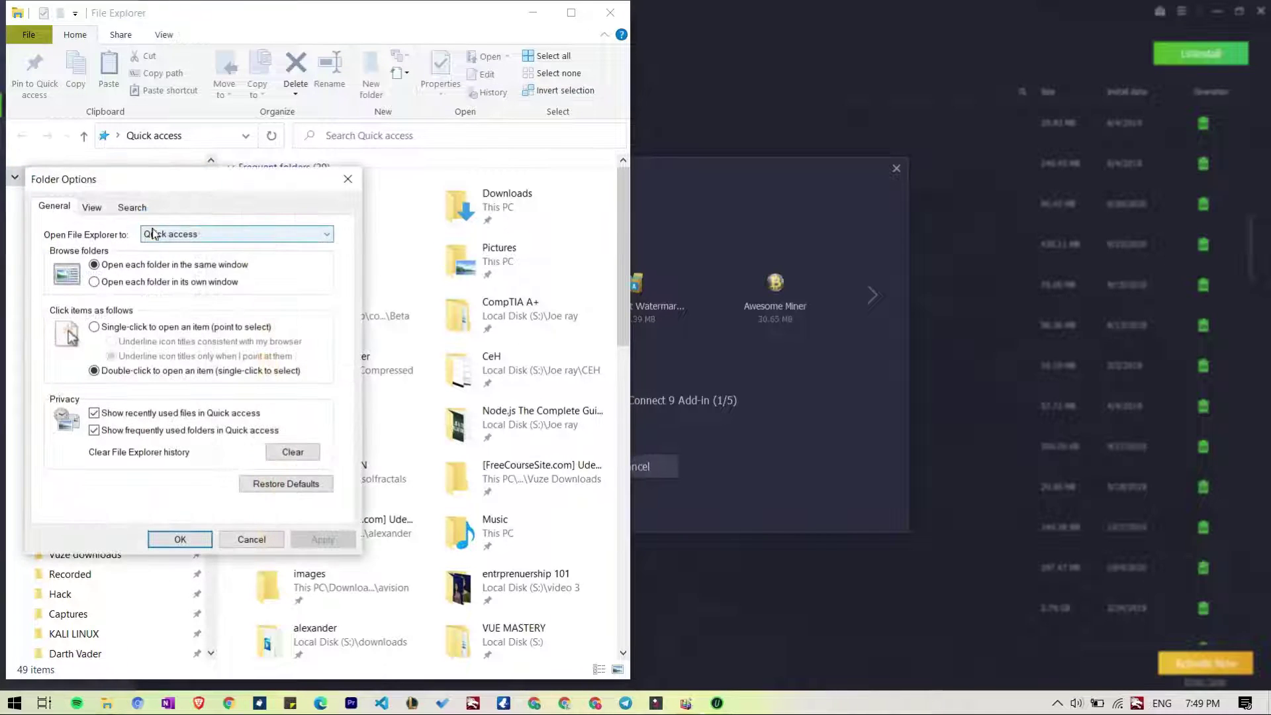
pyautogui.moveTo(208, 181); pyautogui.dragTo(531, 130)
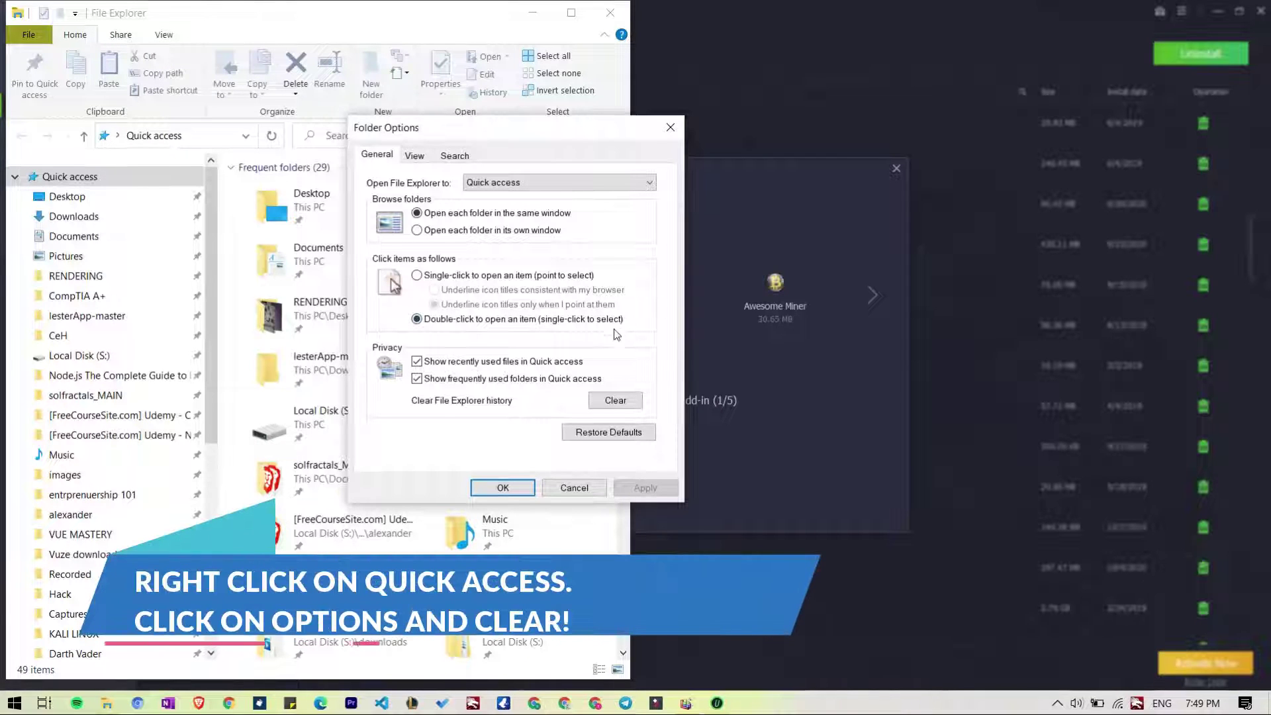
pyautogui.click(627, 401)
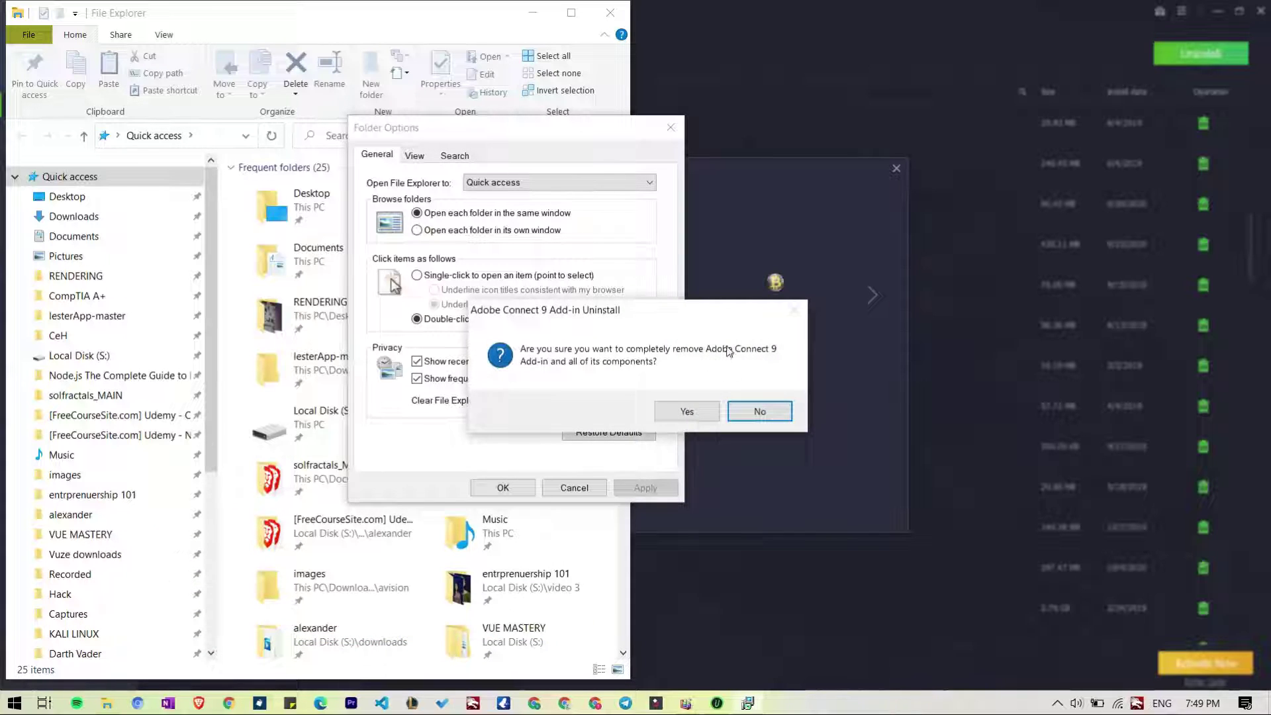
# Confirm the complete removal of Adobe Connect 9 Add-in and dismiss its completion message.
pyautogui.click(687, 411)
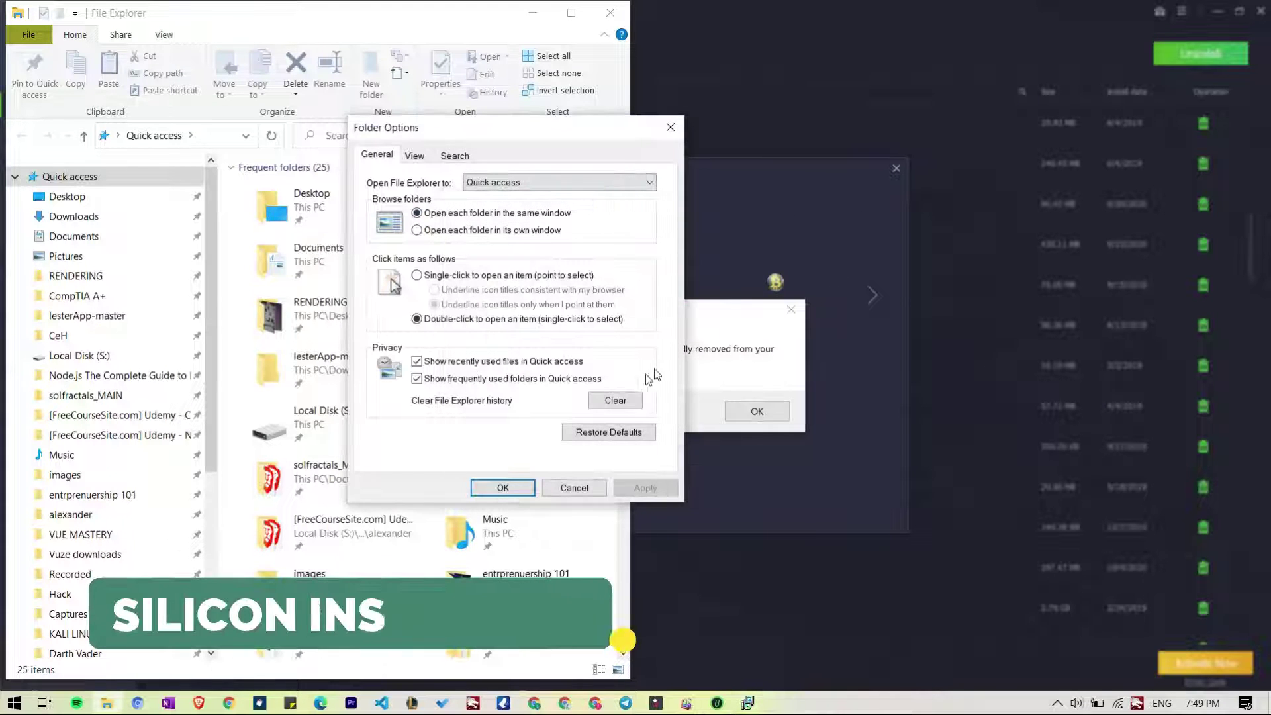
pyautogui.click(758, 384)
pyautogui.click(757, 411)
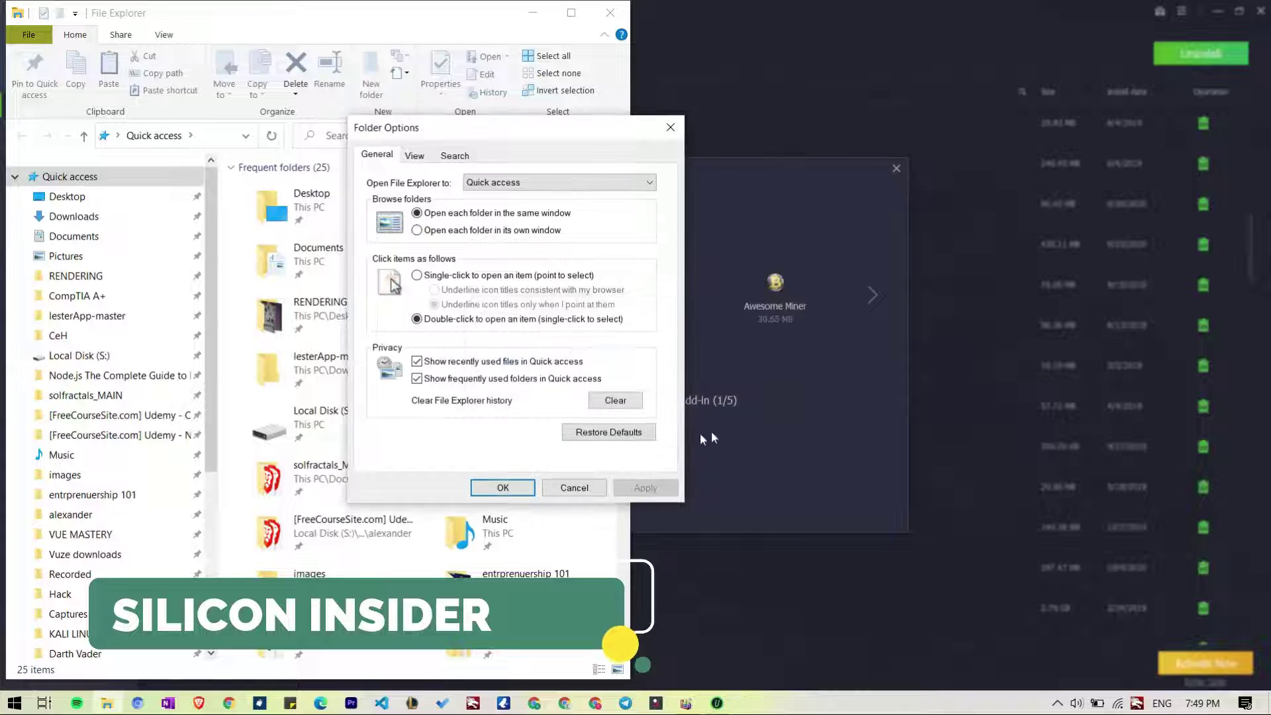
# Clear the File Explorer history once more and close both the folder options and the File Explorer window.
pyautogui.click(619, 401)
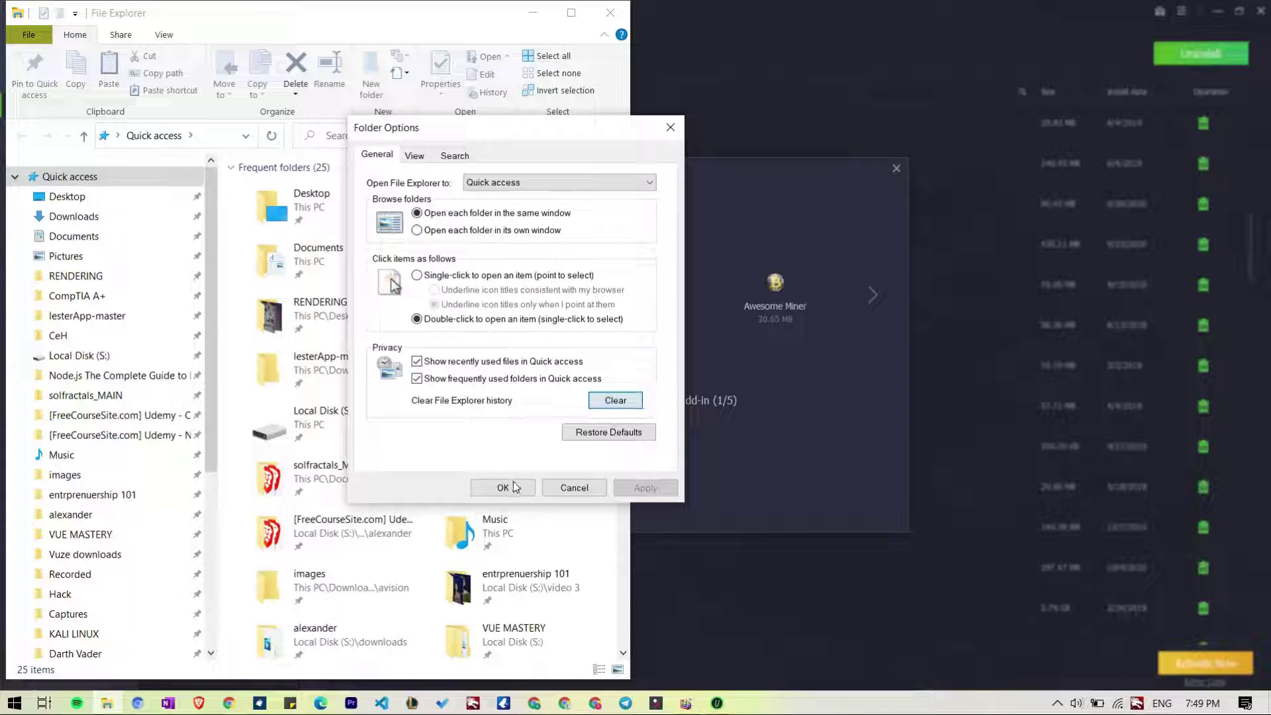
pyautogui.click(548, 488)
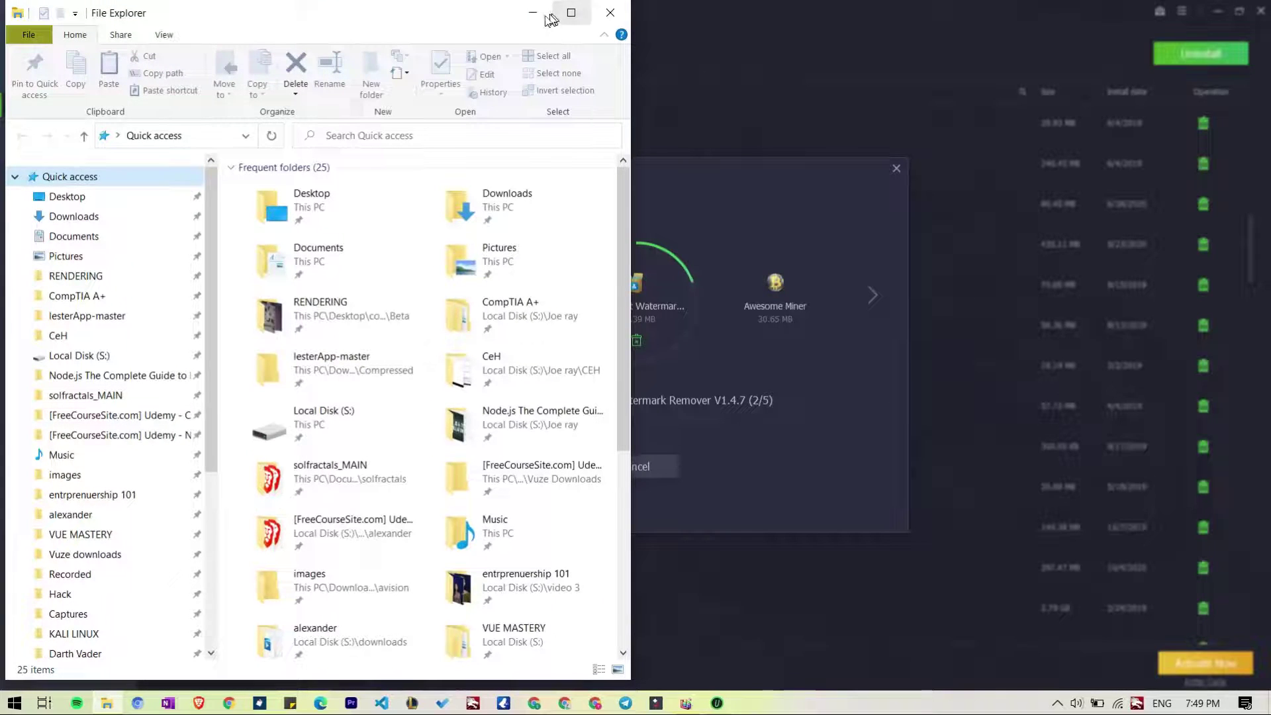
pyautogui.click(609, 13)
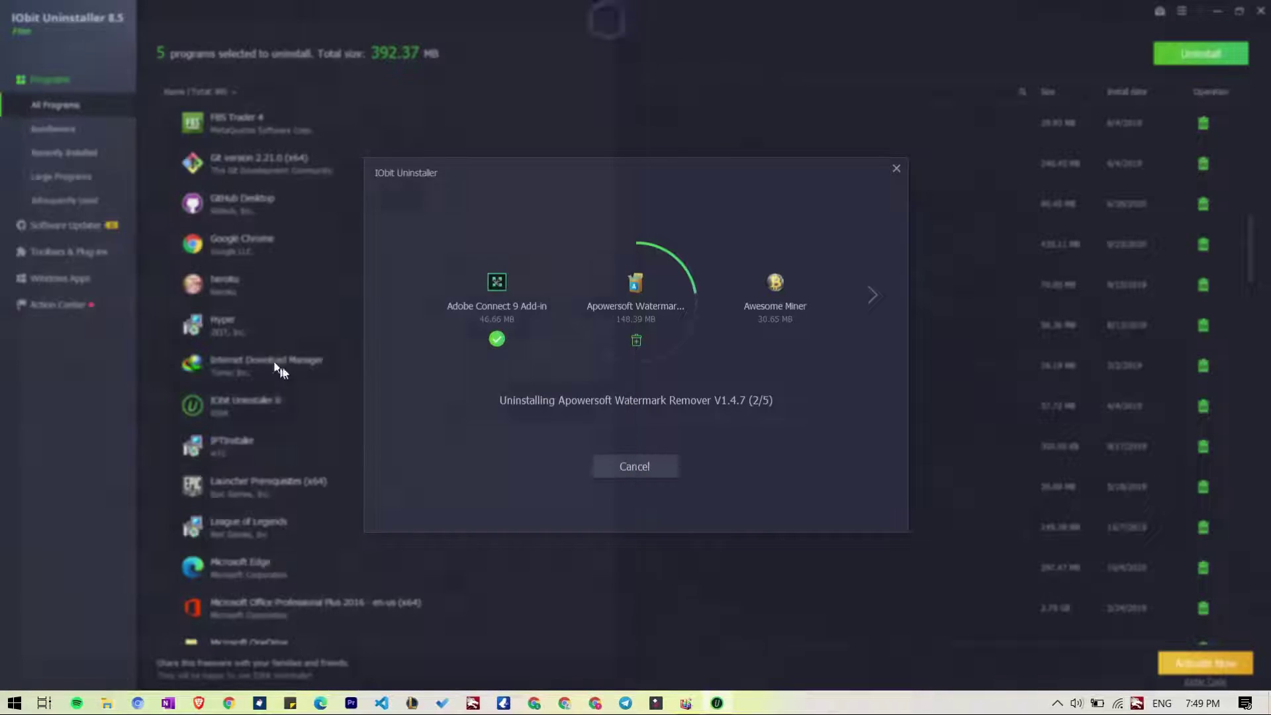
# Reopen File Explorer in a maximized window and check the Quick access folders and recent files.
pyautogui.click(108, 703)
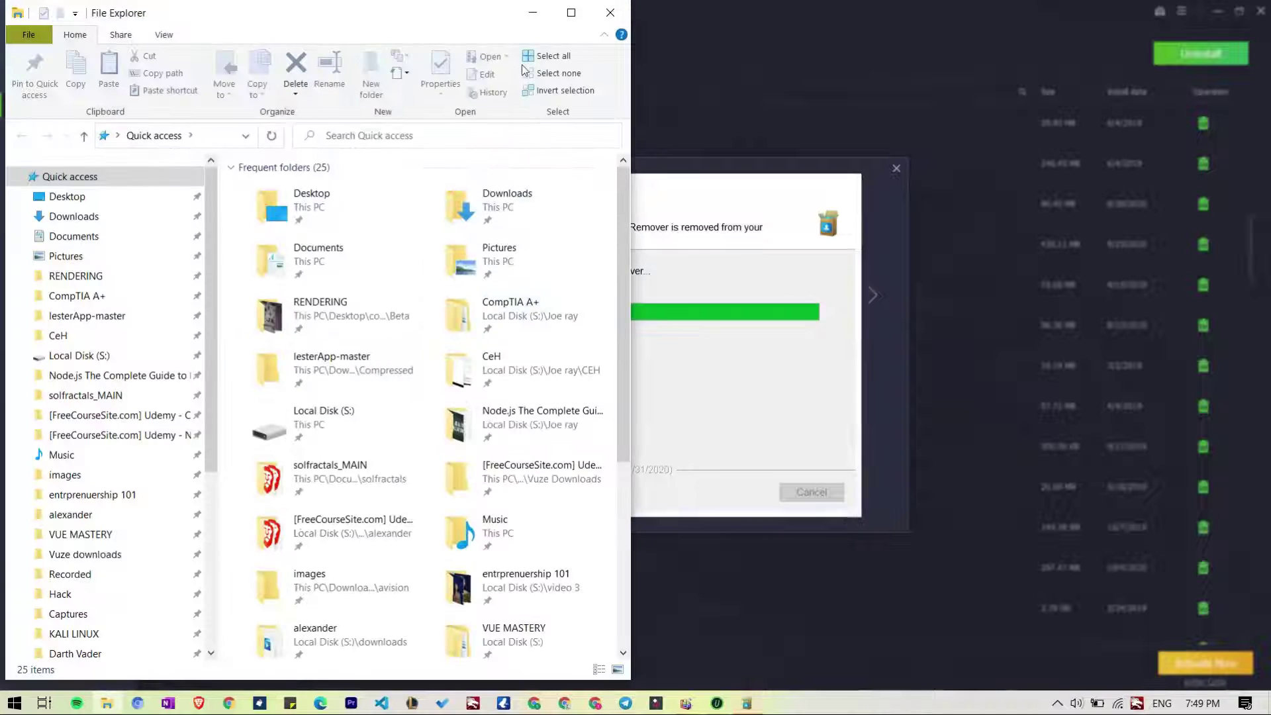
pyautogui.click(571, 12)
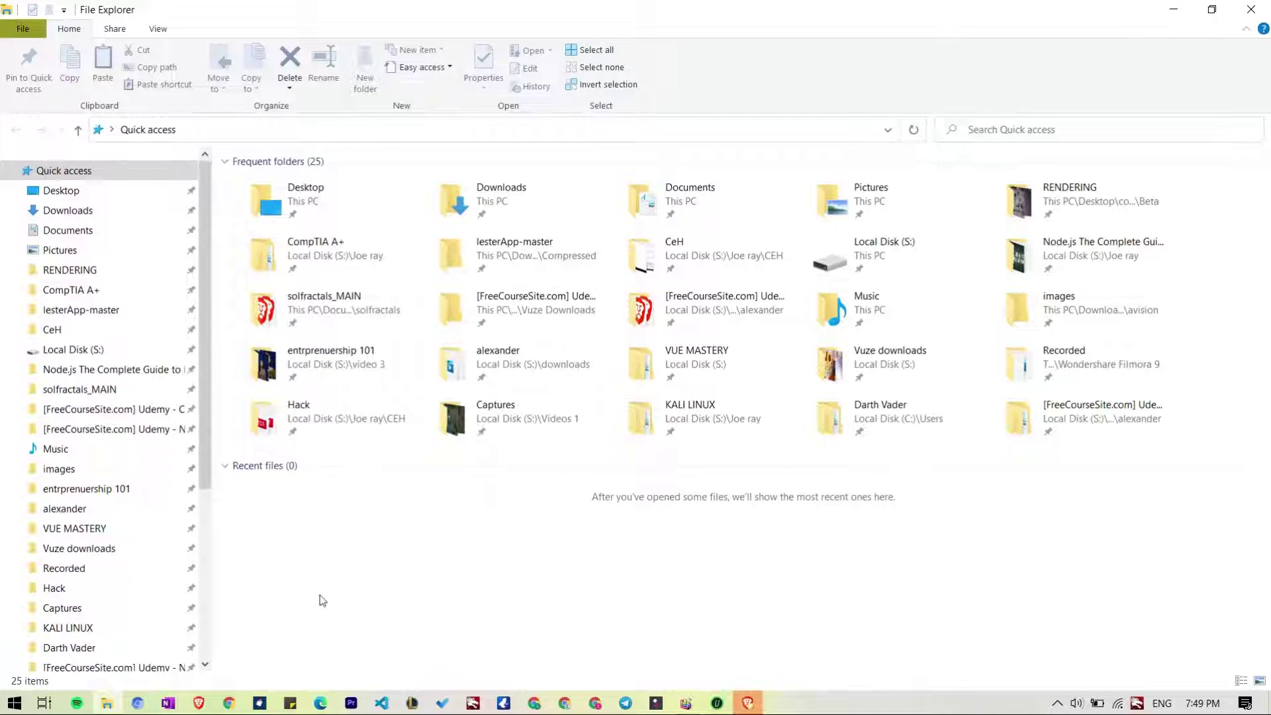
pyautogui.scroll(-3, 92, 523)
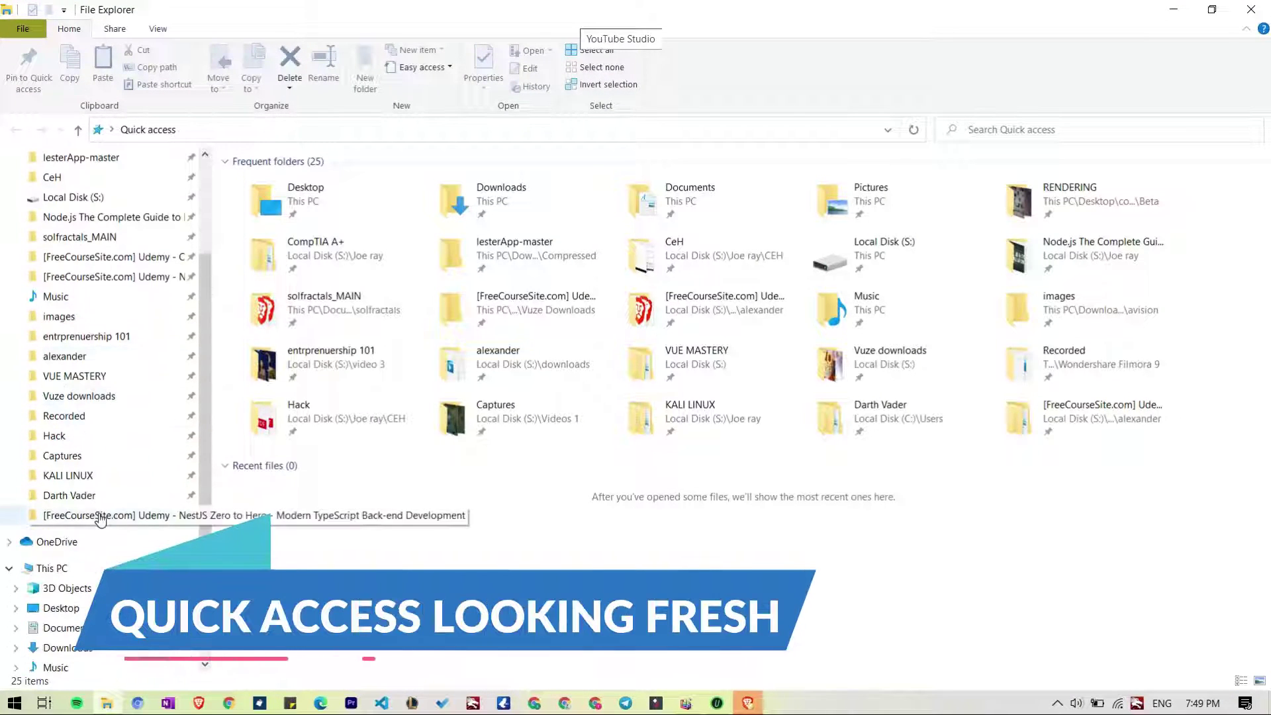
pyautogui.scroll(-2, 99, 520)
pyautogui.scroll(4, 102, 523)
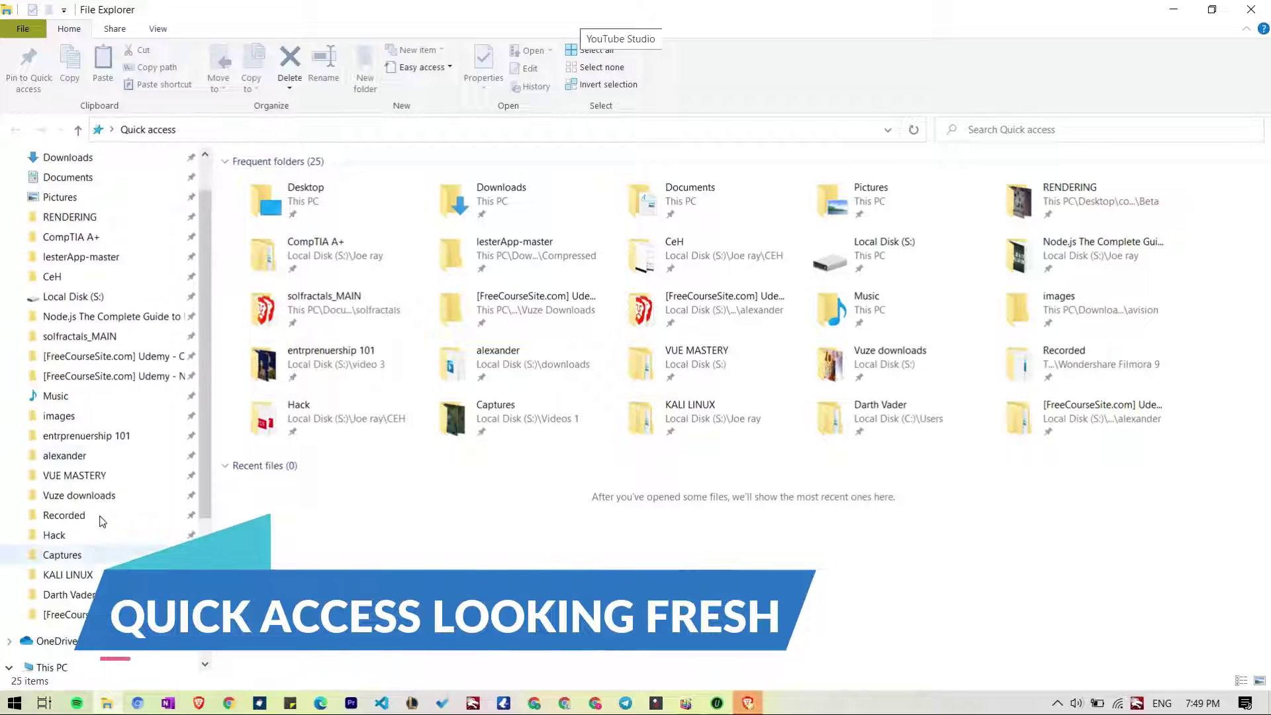
pyautogui.scroll(2, 103, 523)
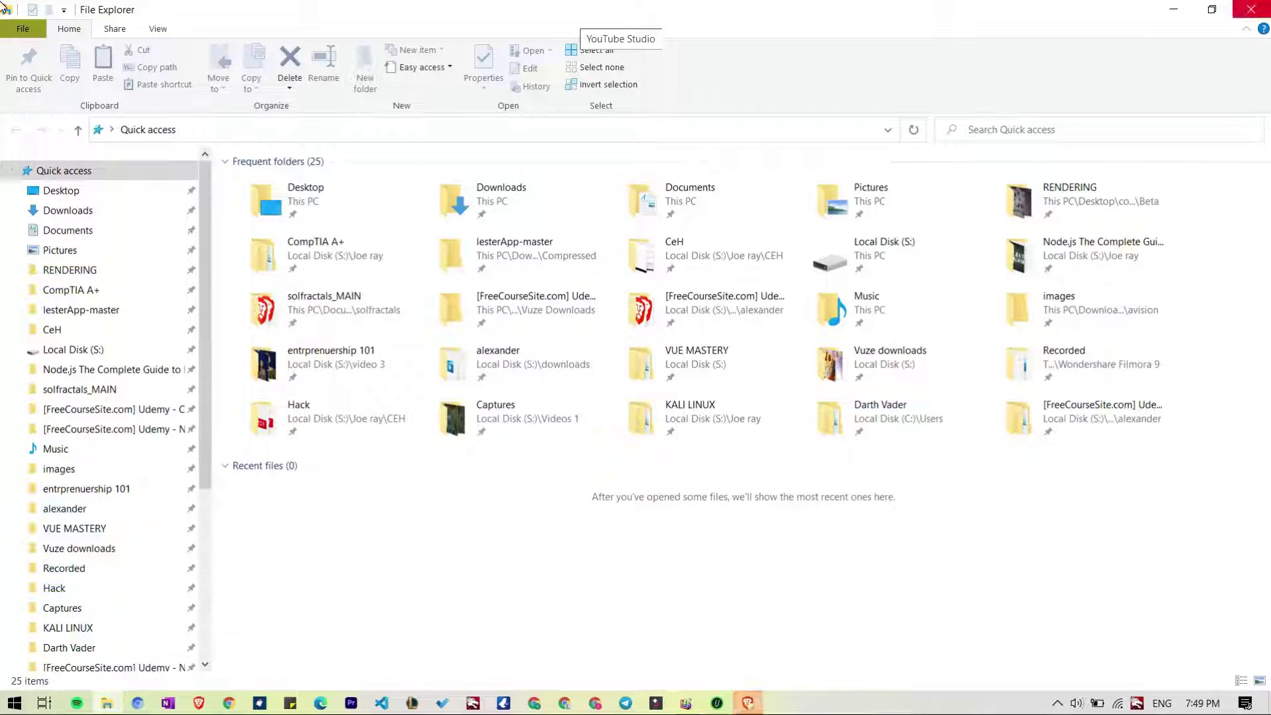